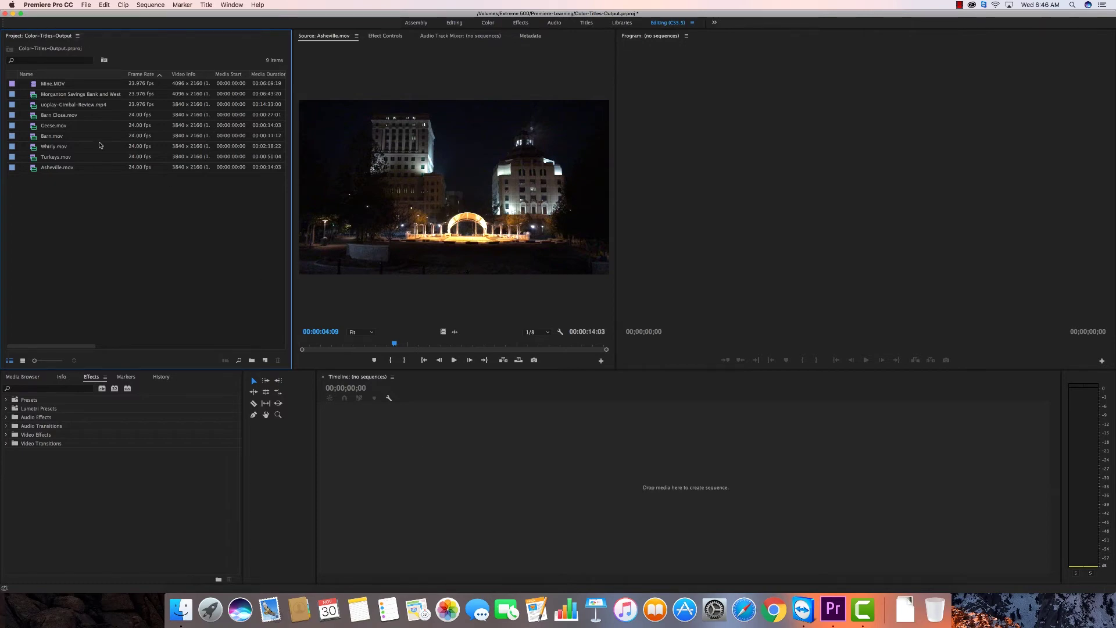
- From the Project panel's New Item menu, start a new sequence named 'color'
right_click(68, 222)
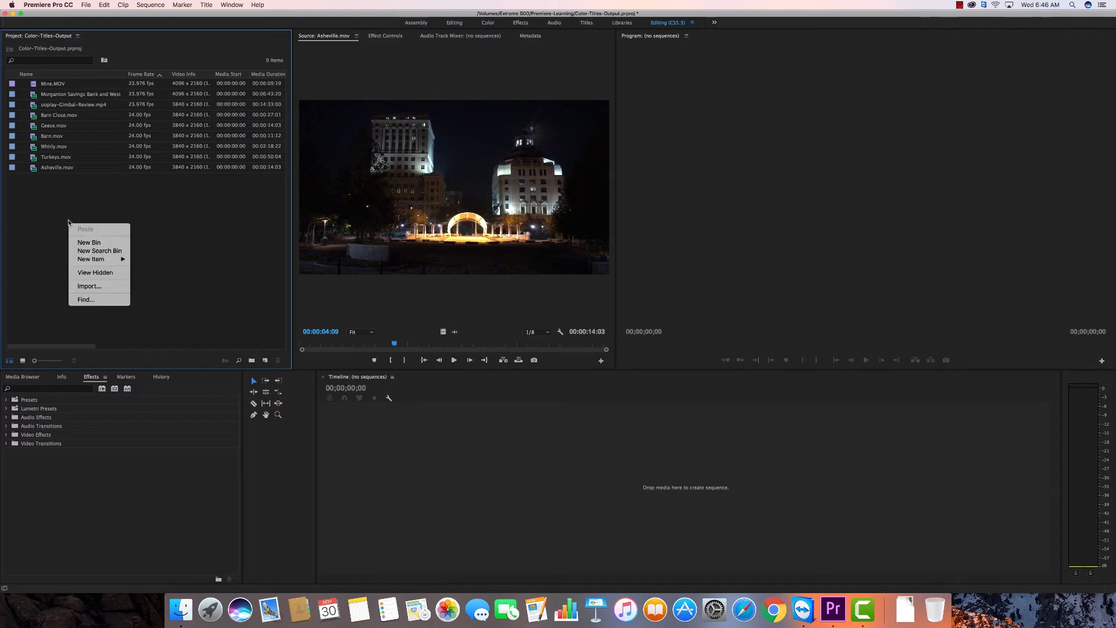
mouse_move(93, 259)
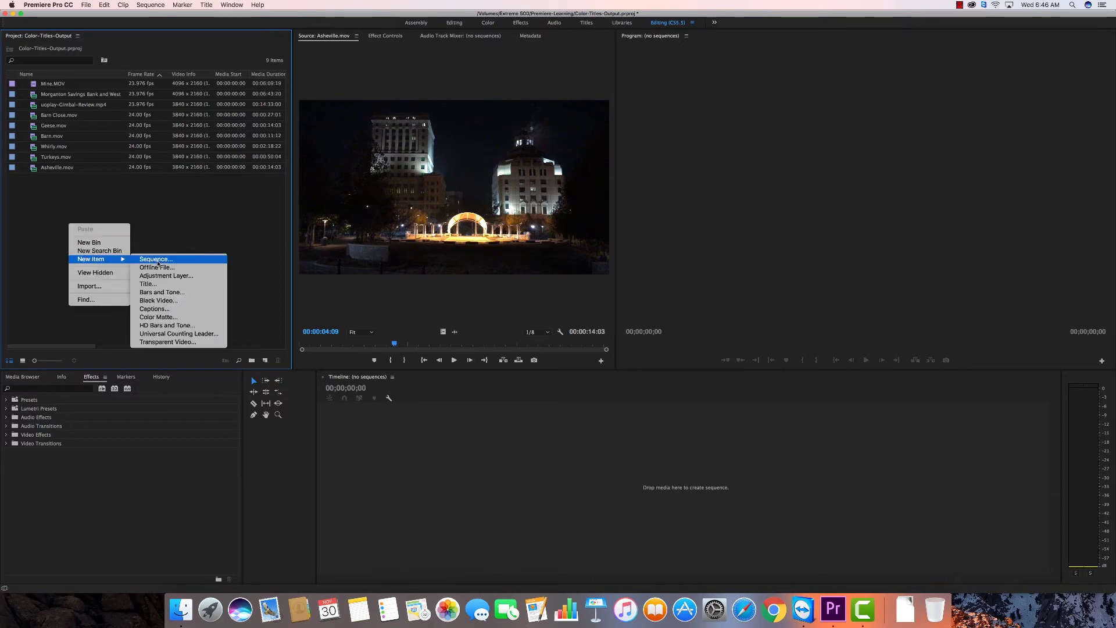
left_click(156, 259)
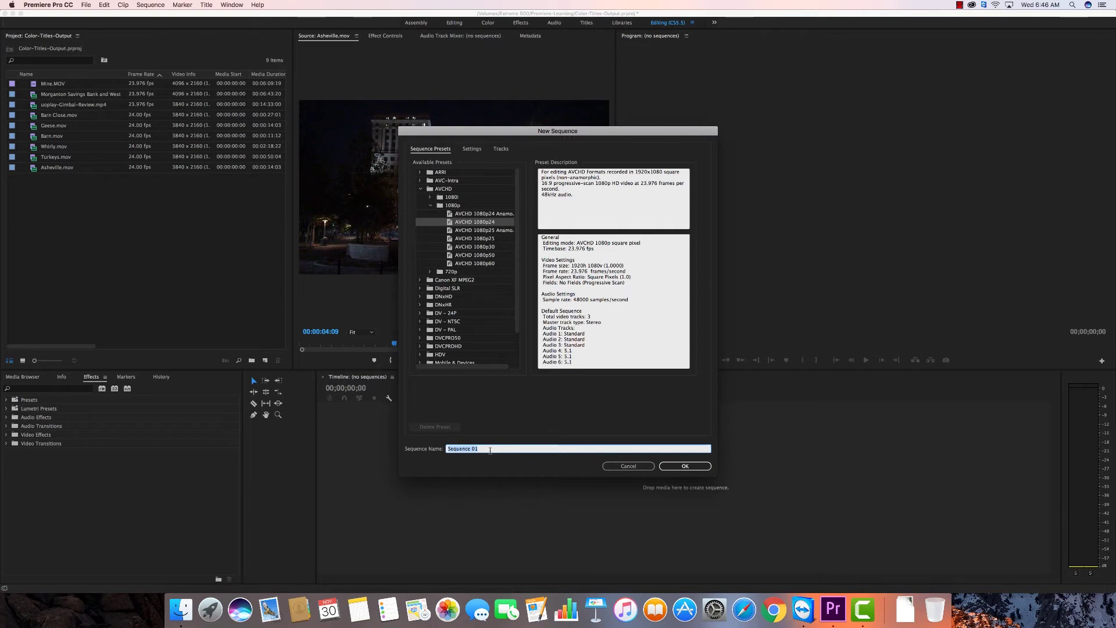
type("color")
- Browse the preset groups, then create the 'color' sequence with the AVCHD 1080p24 preset
left_click(424, 189)
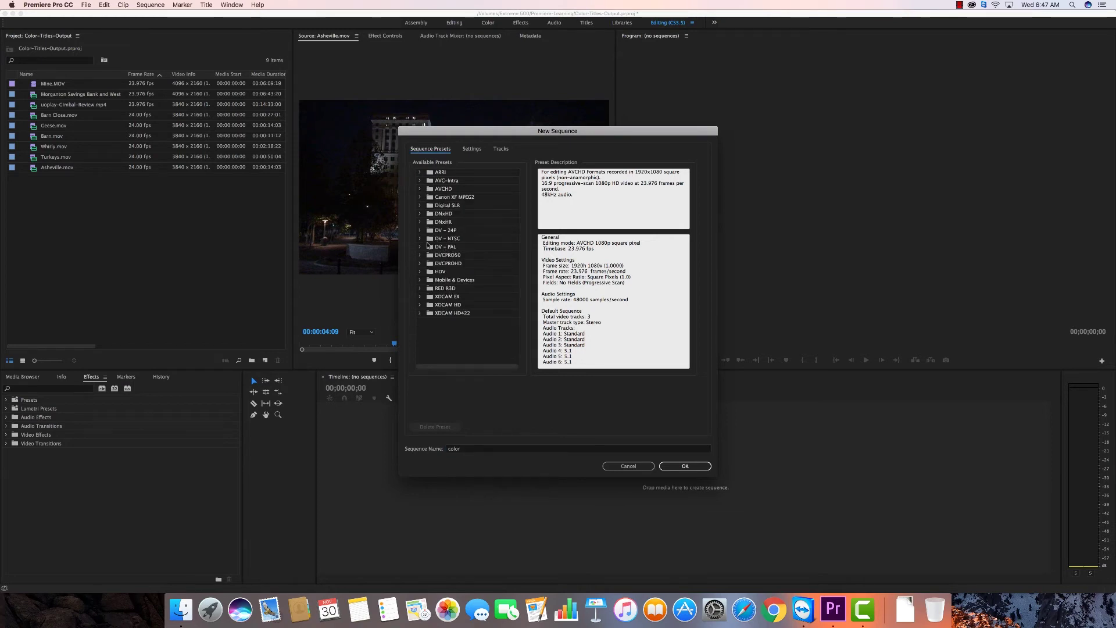
left_click(420, 239)
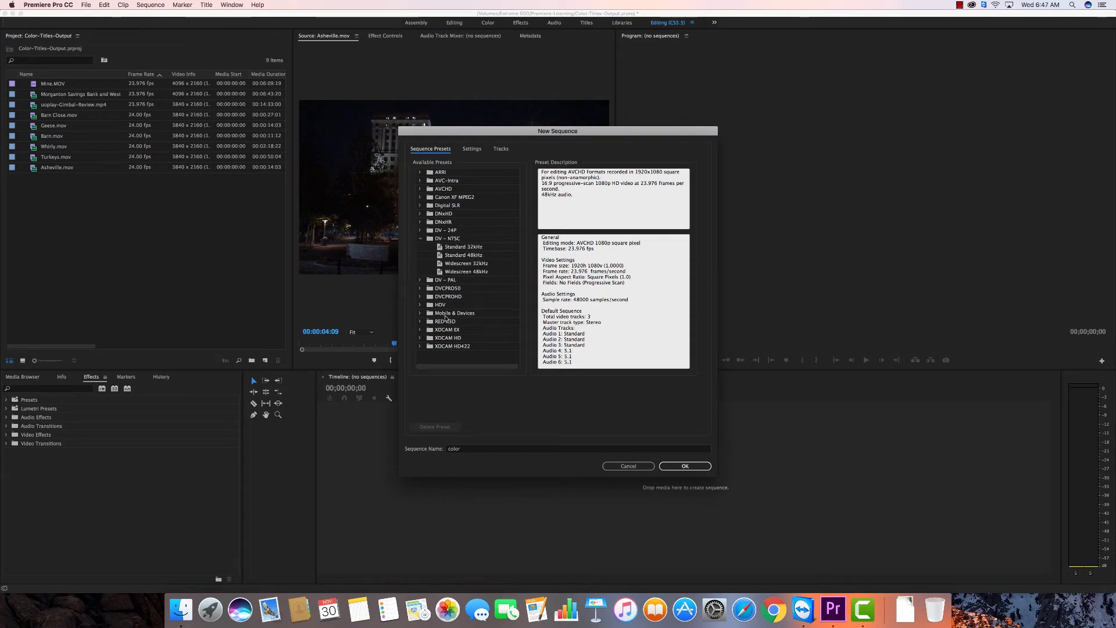
left_click(421, 305)
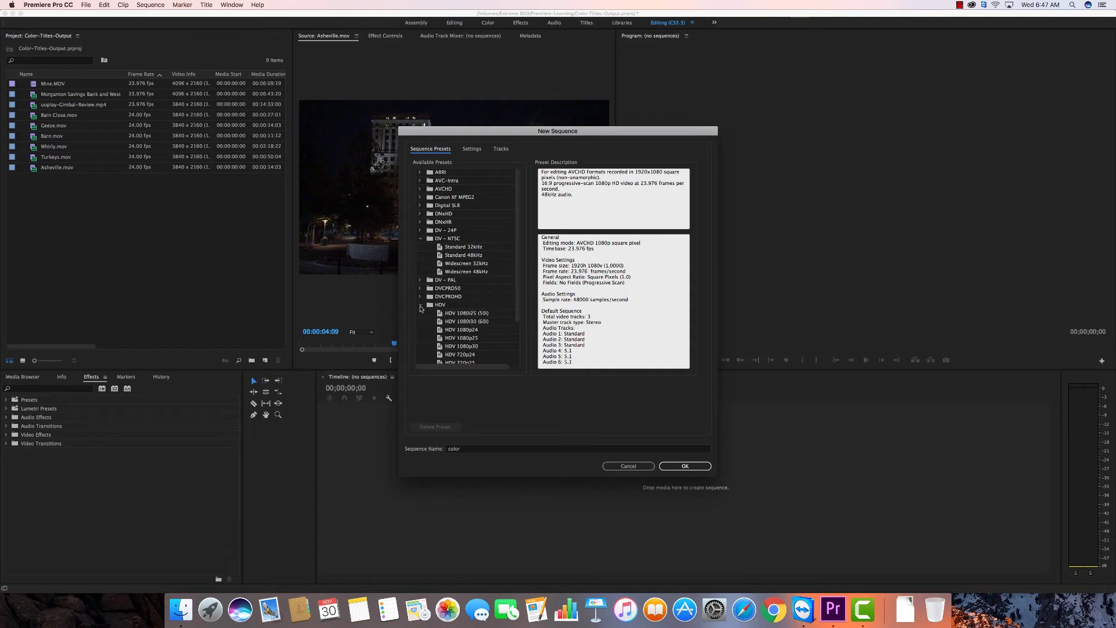
scroll(473, 281, "down", 3)
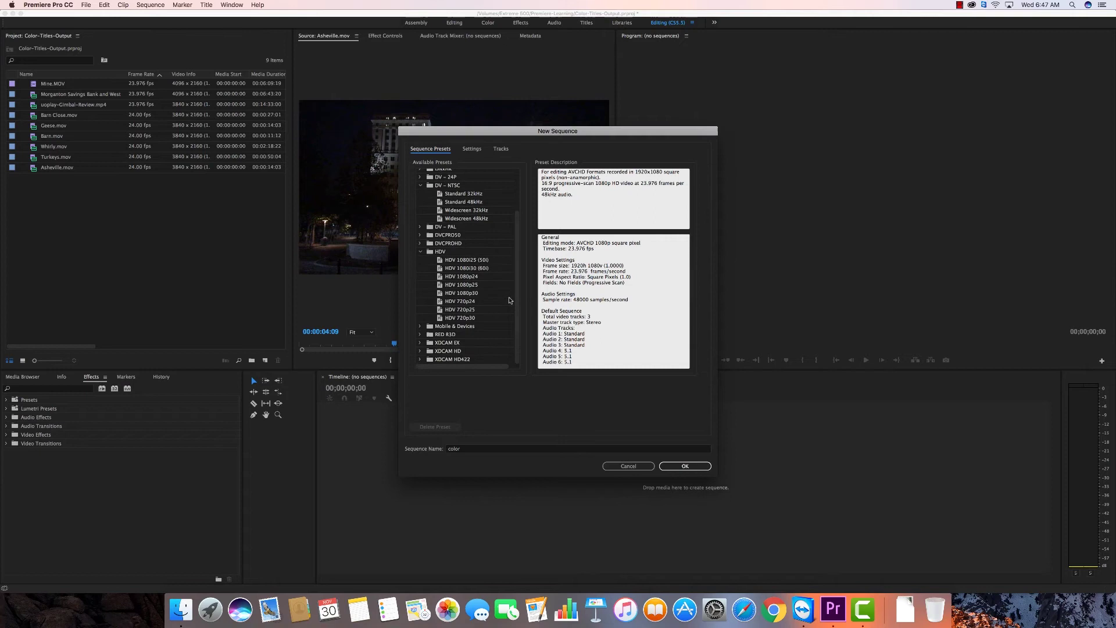
left_click(421, 251)
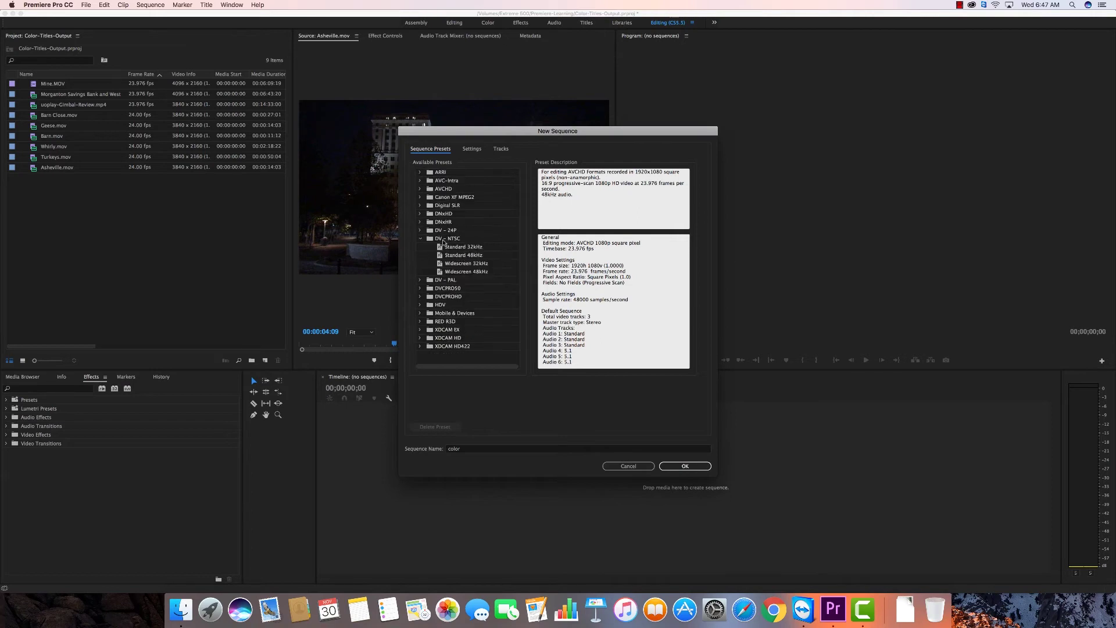
left_click(421, 238)
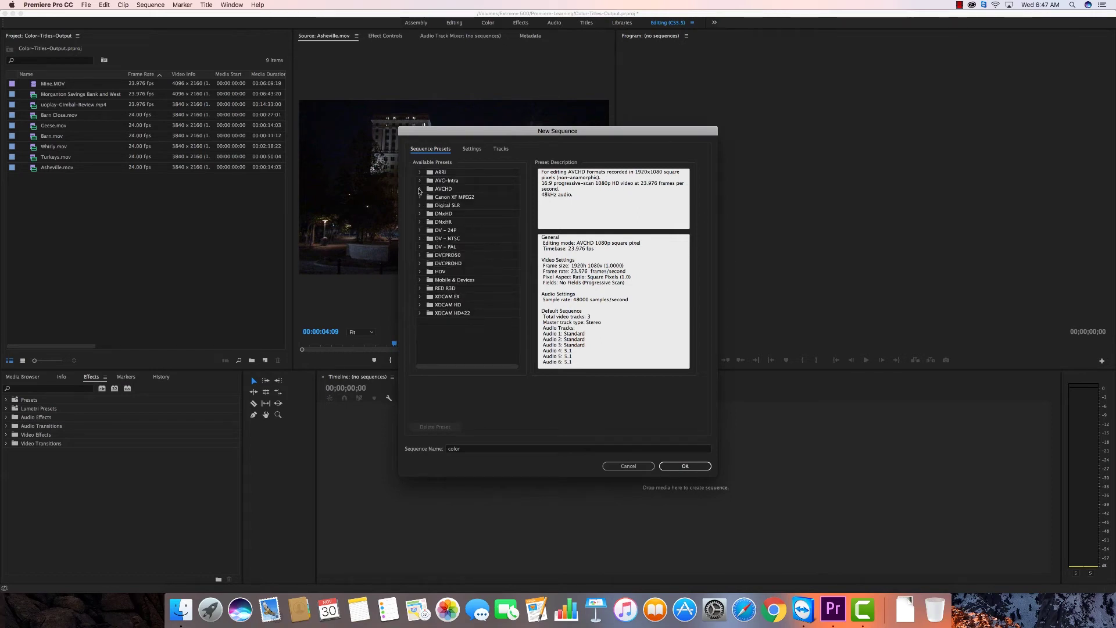
left_click(420, 190)
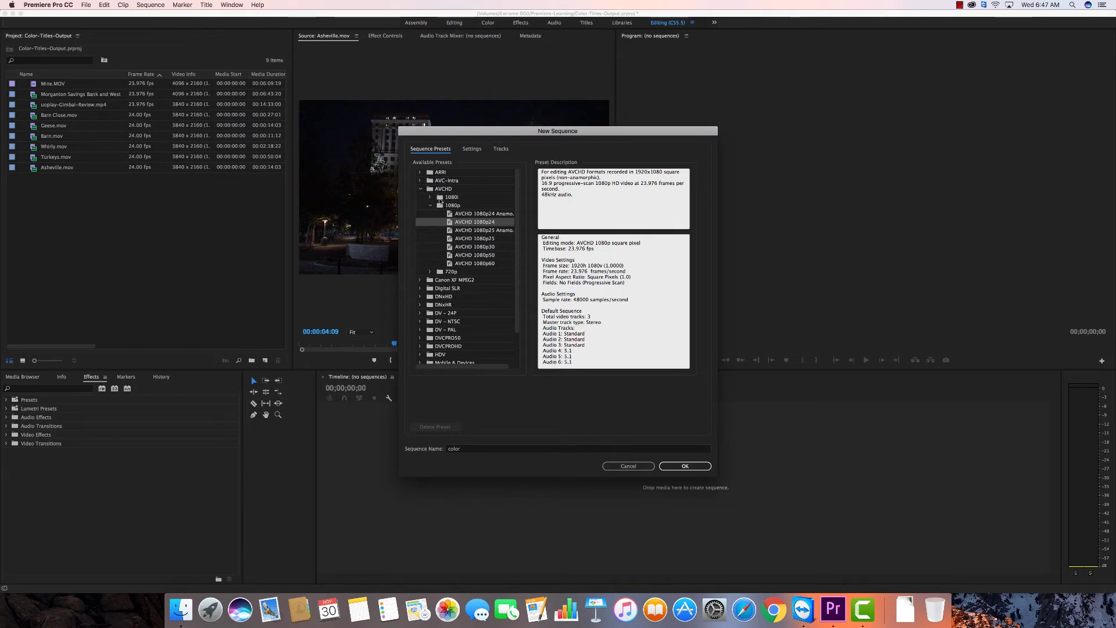
left_click(430, 207)
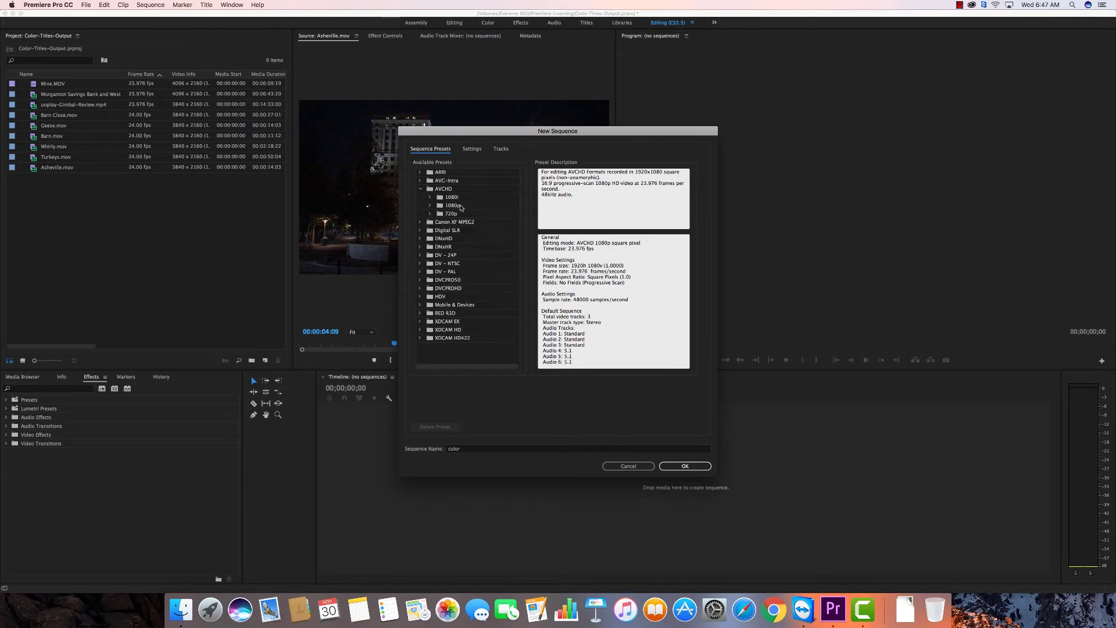
left_click(430, 207)
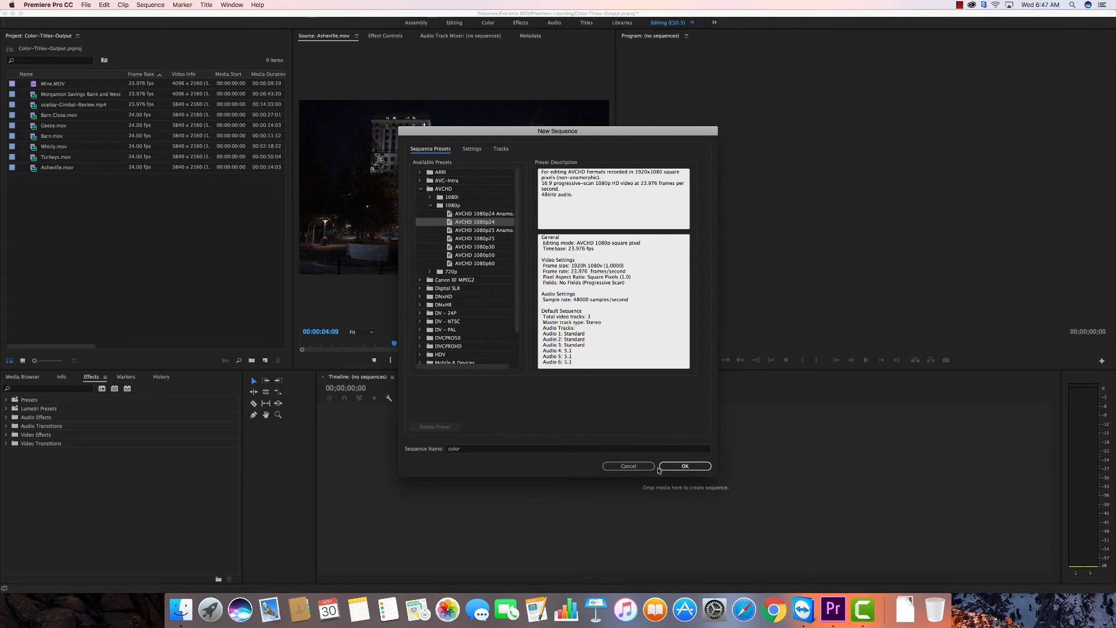
left_click(679, 468)
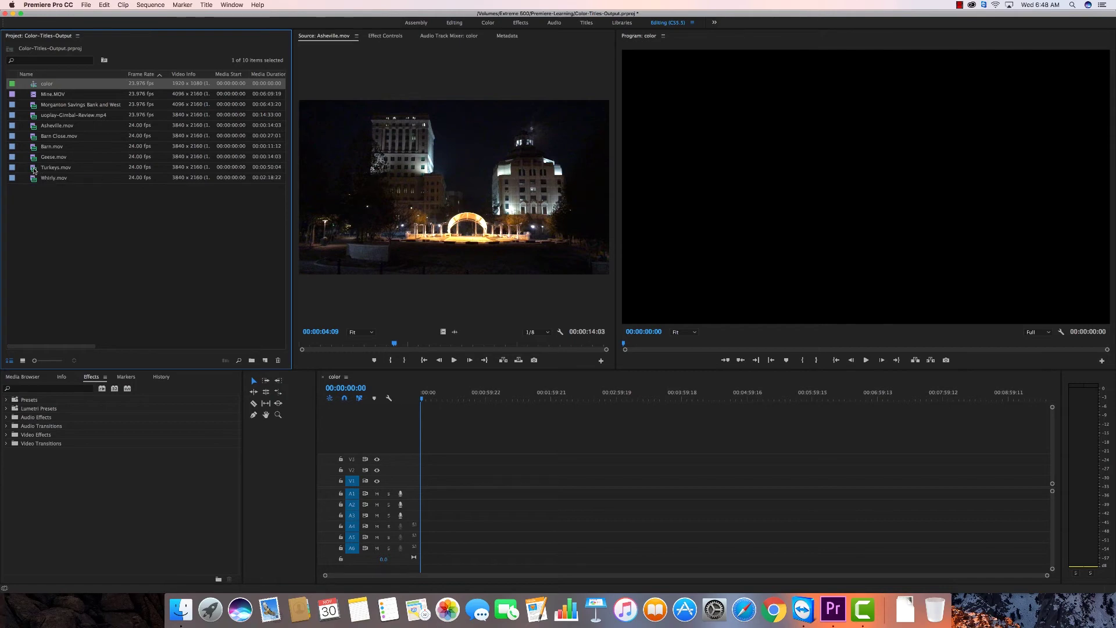
- Drop Turkeys.mov onto V1 and change the sequence settings to match the clip
left_click_drag(33, 169, 416, 484)
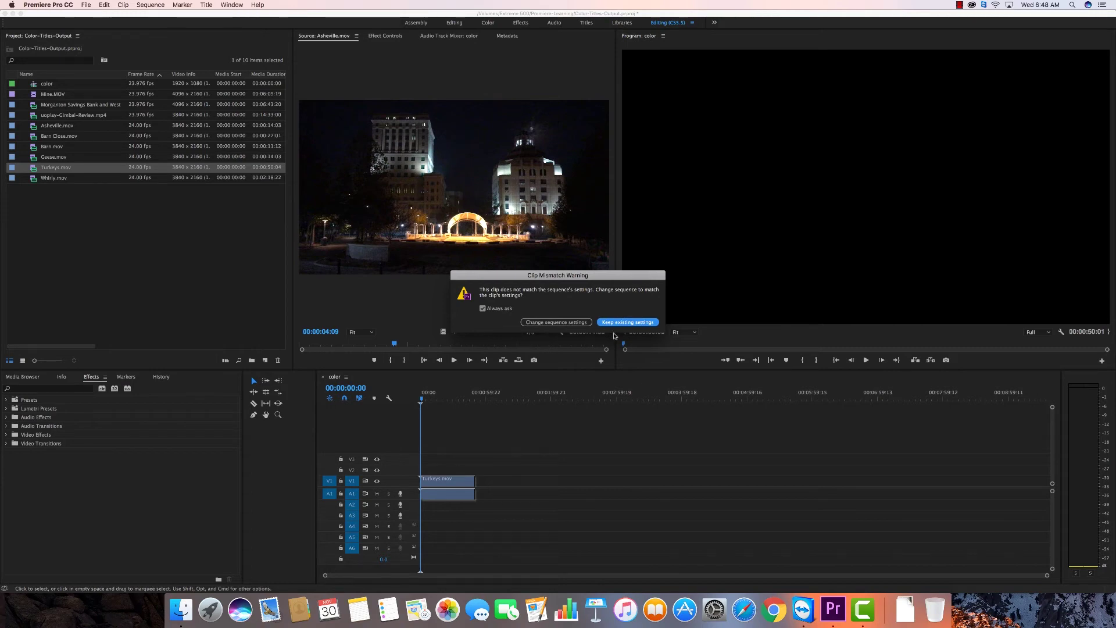
left_click(564, 323)
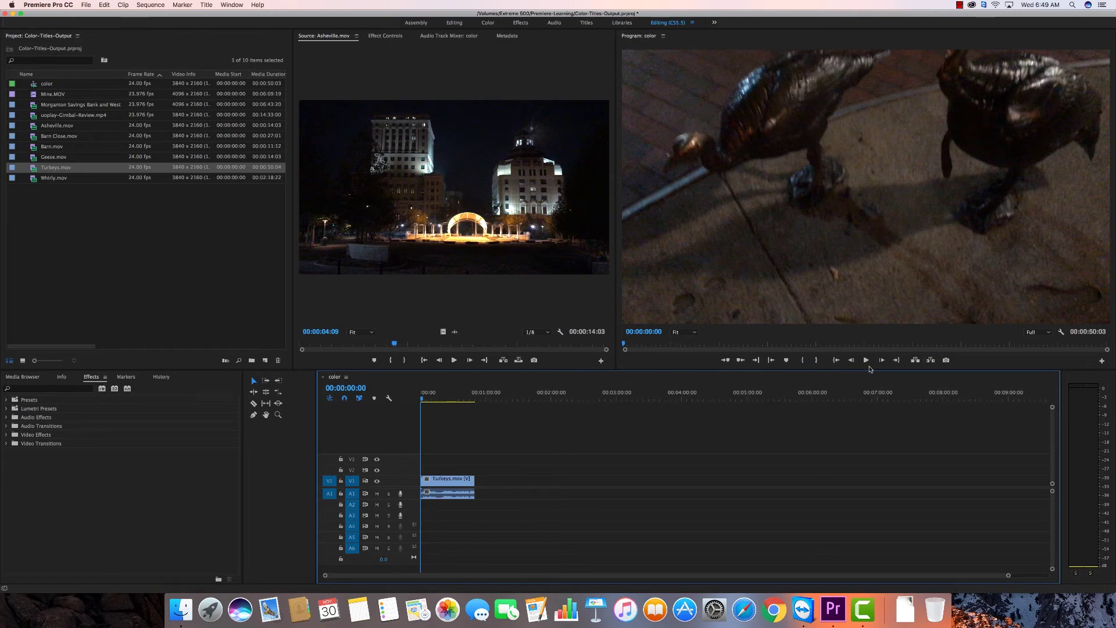
- Play the Turkeys clip in the Program monitor for about one second
left_click(867, 361)
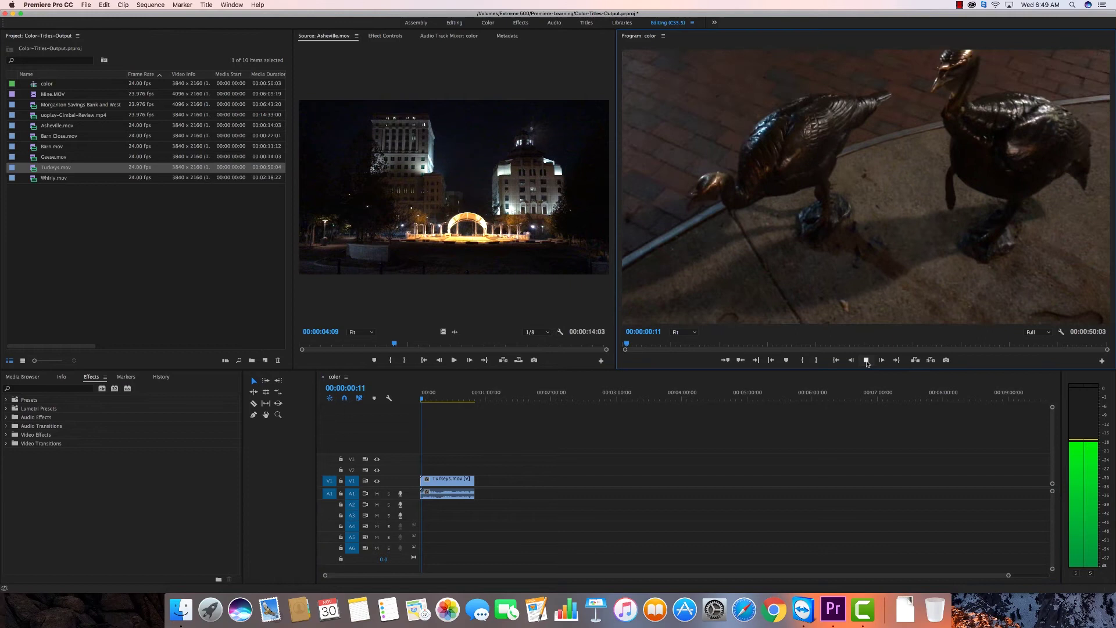
left_click(866, 360)
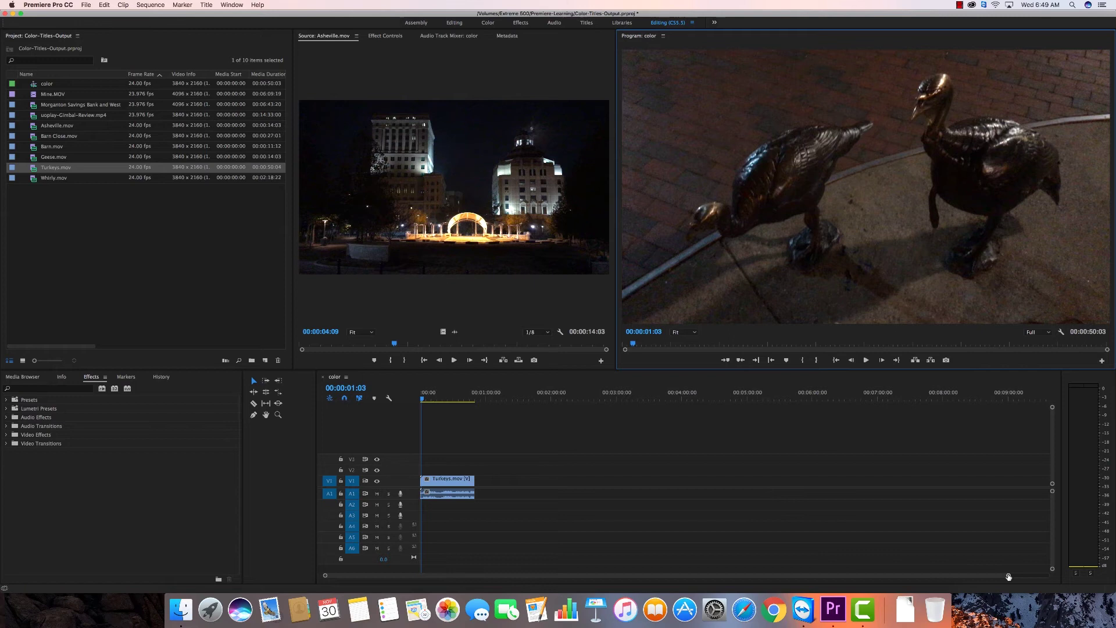
- Zoom the timeline until Turkeys.mov fills the track, then try trimming its start edge
left_click_drag(1009, 577, 697, 577)
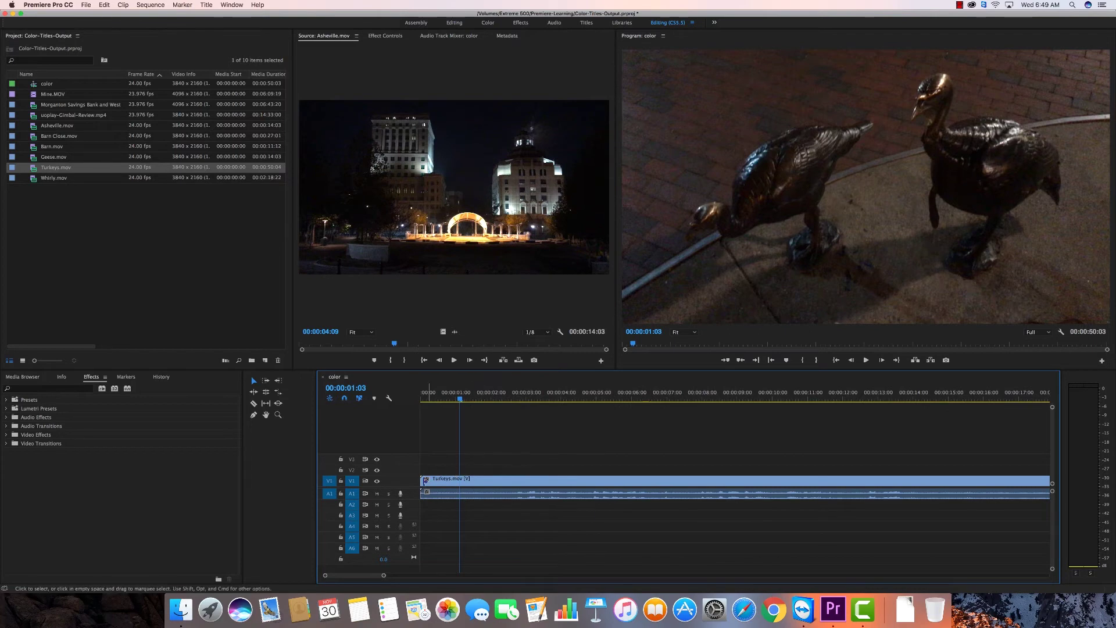
mouse_move(422, 480)
left_mouse_down()
mouse_move(449, 481)
mouse_move(422, 481)
left_mouse_up()
- Razor the Turkeys clip at the playhead, delete the opening piece, and move the playhead before it
key("c")
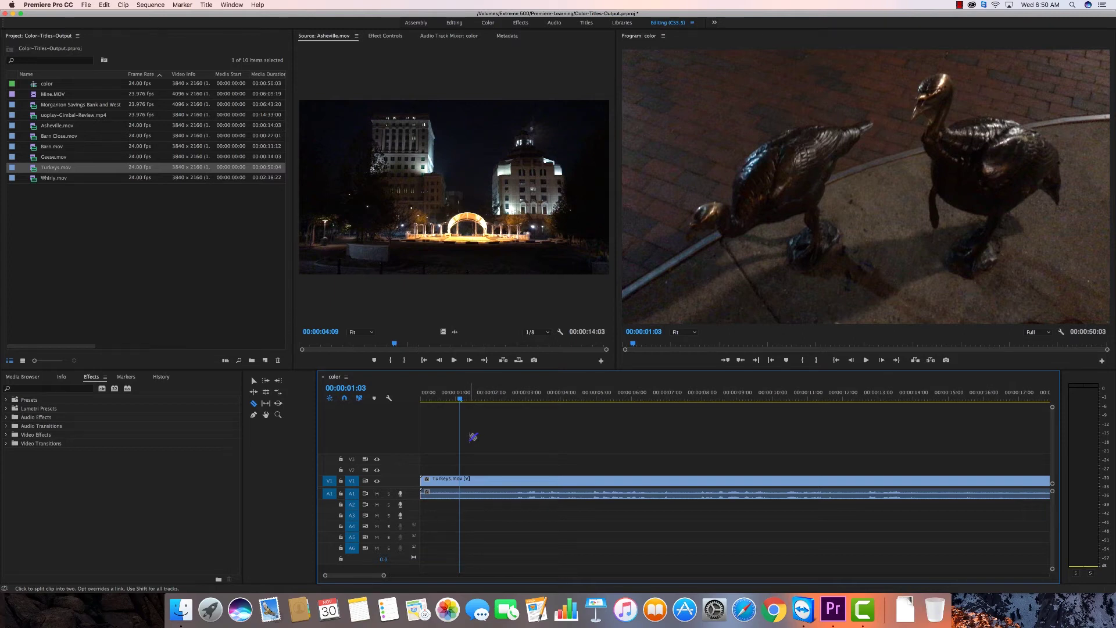
key("v")
left_click(479, 481)
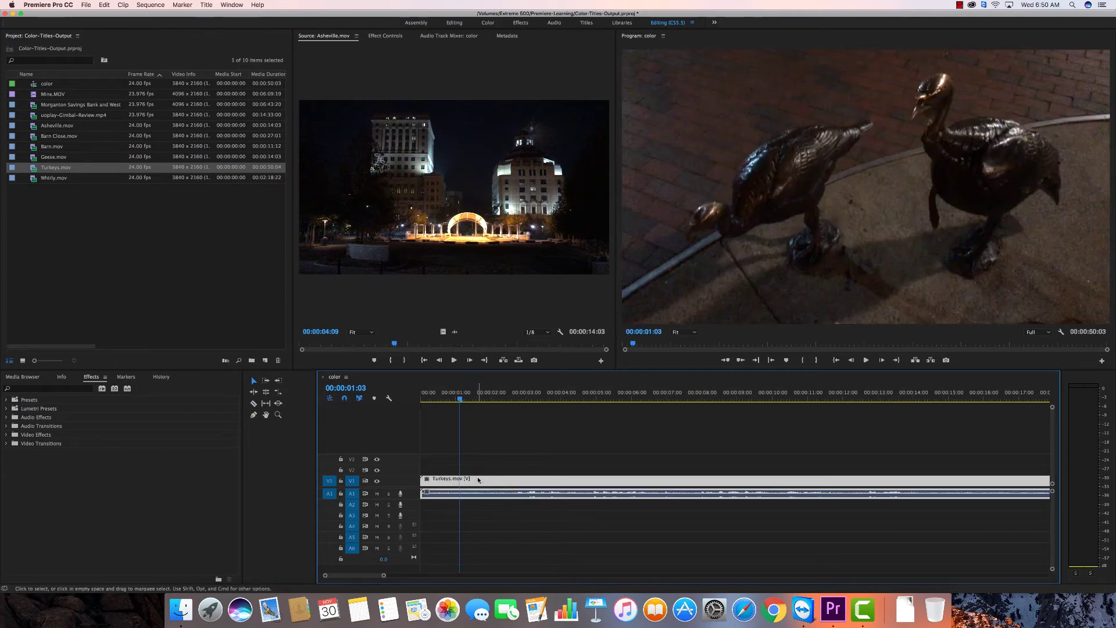
key("c")
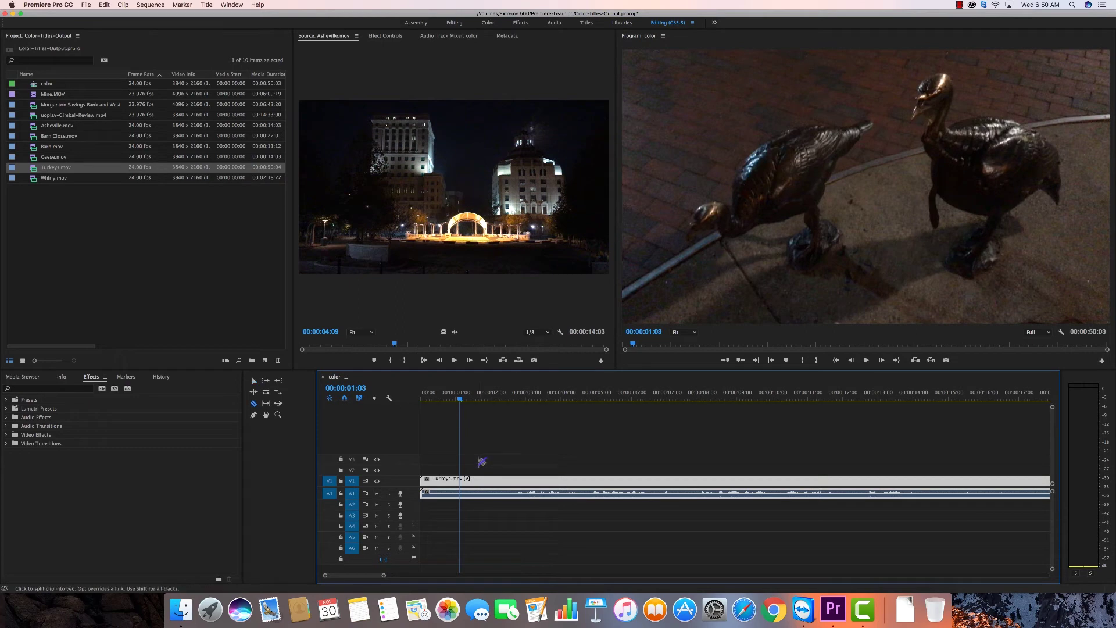
left_click(463, 480)
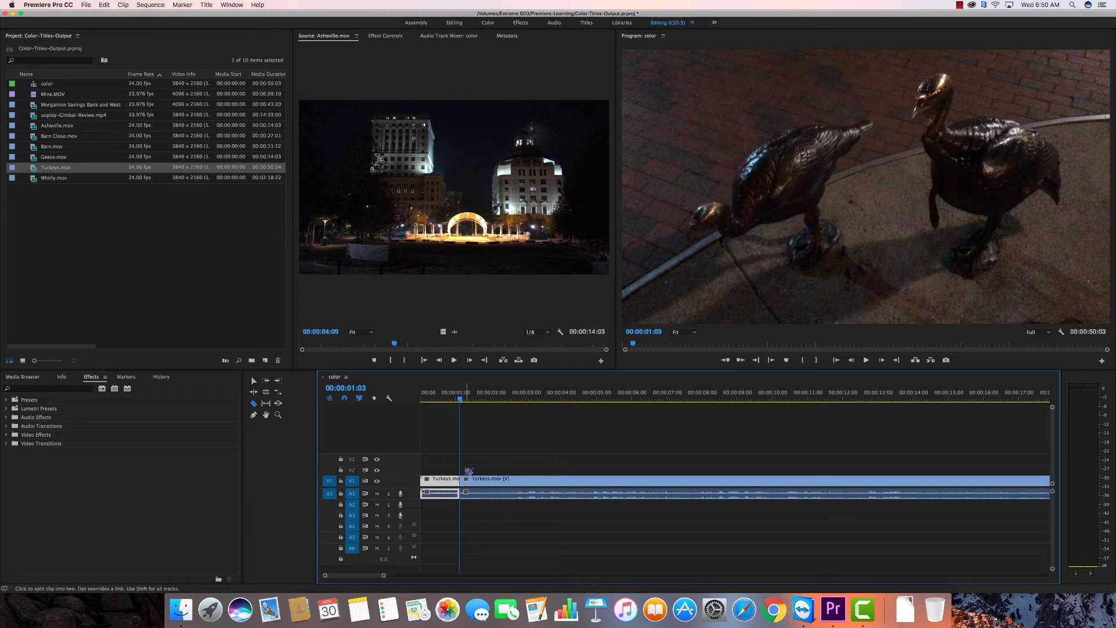
key("Delete")
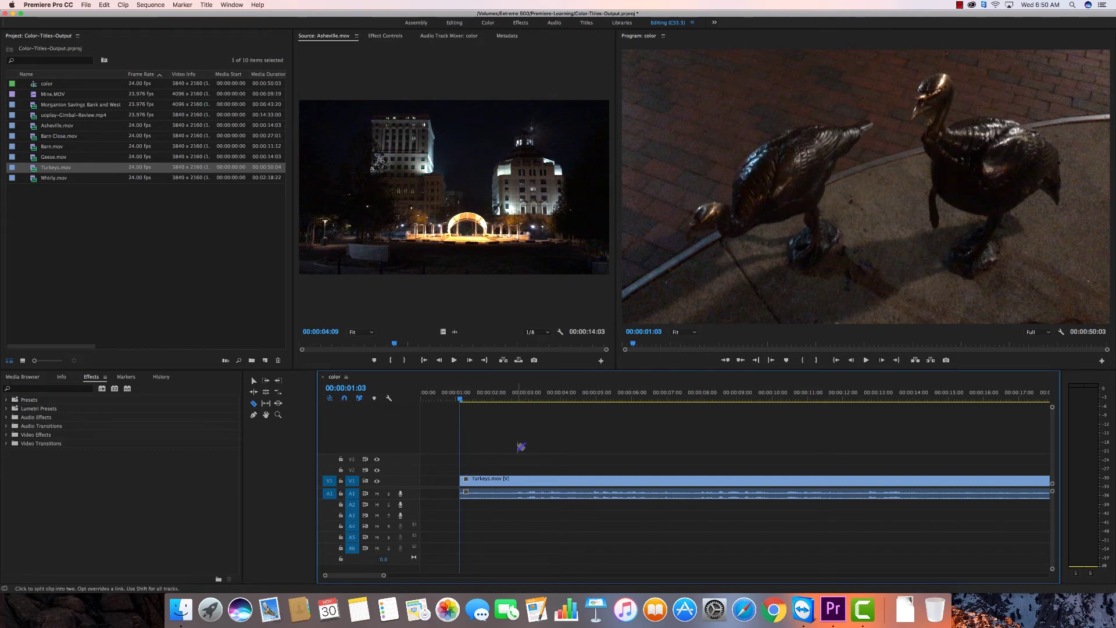
key("v")
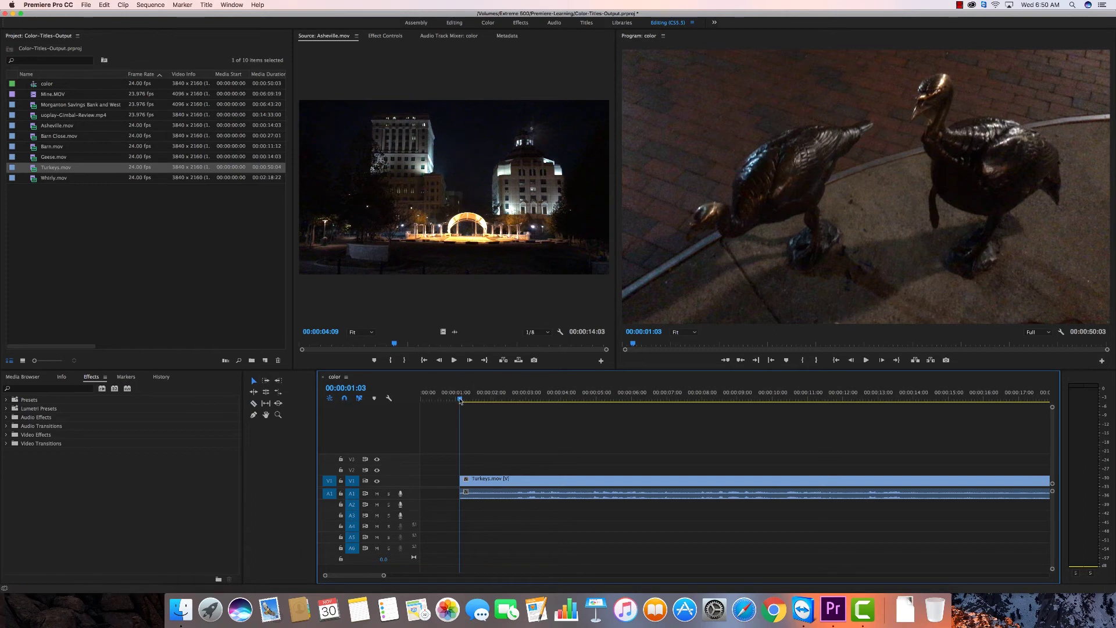
left_click_drag(459, 400, 434, 402)
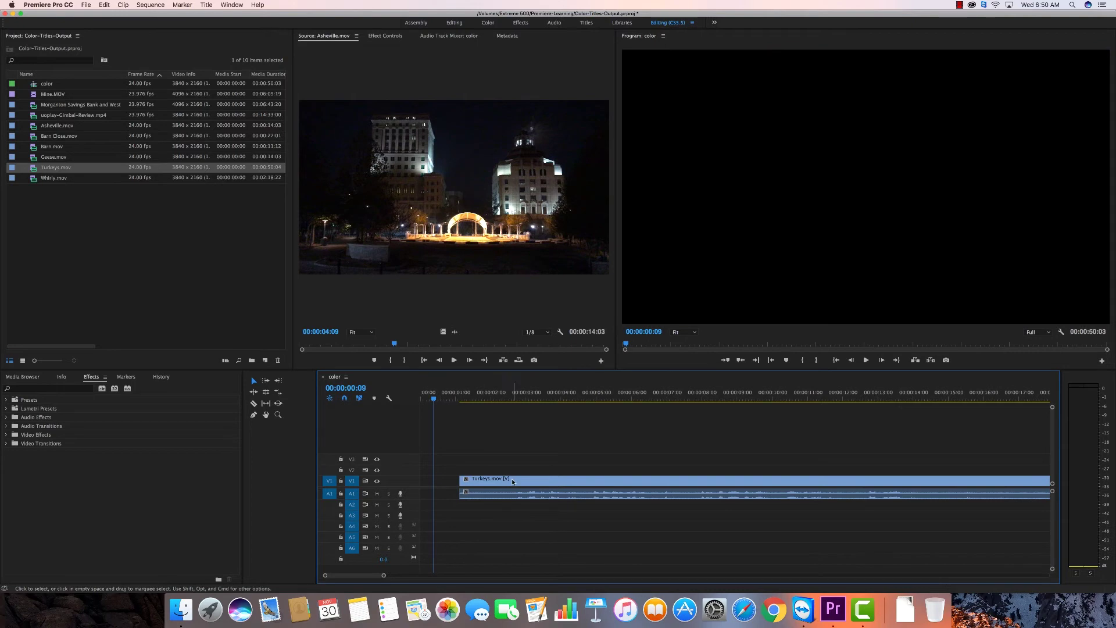
- Ripple Delete the gap on V1 so the trimmed Turkeys clip starts at zero
right_click(442, 482)
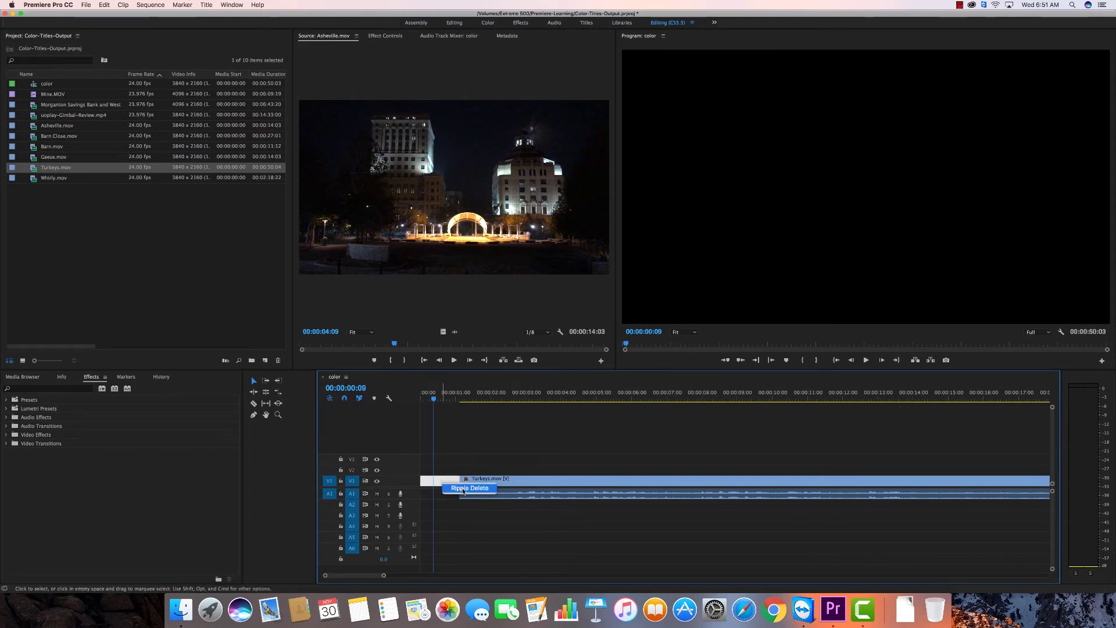
left_click(465, 488)
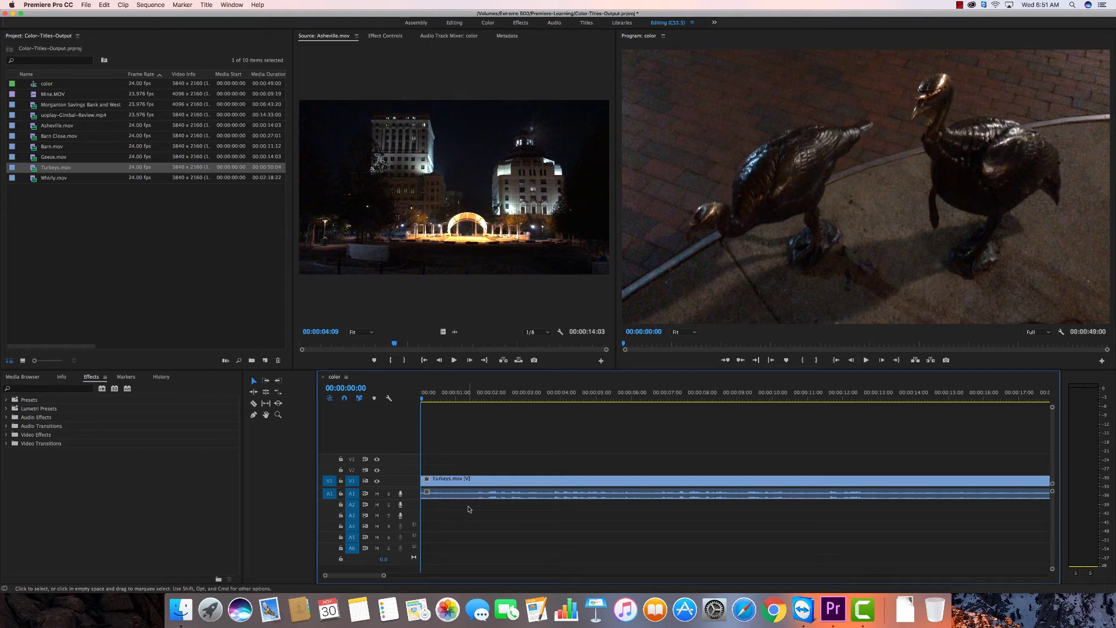
- Play to locate the bull statue shot and razor the clip at 00:00:08:01
key("space")
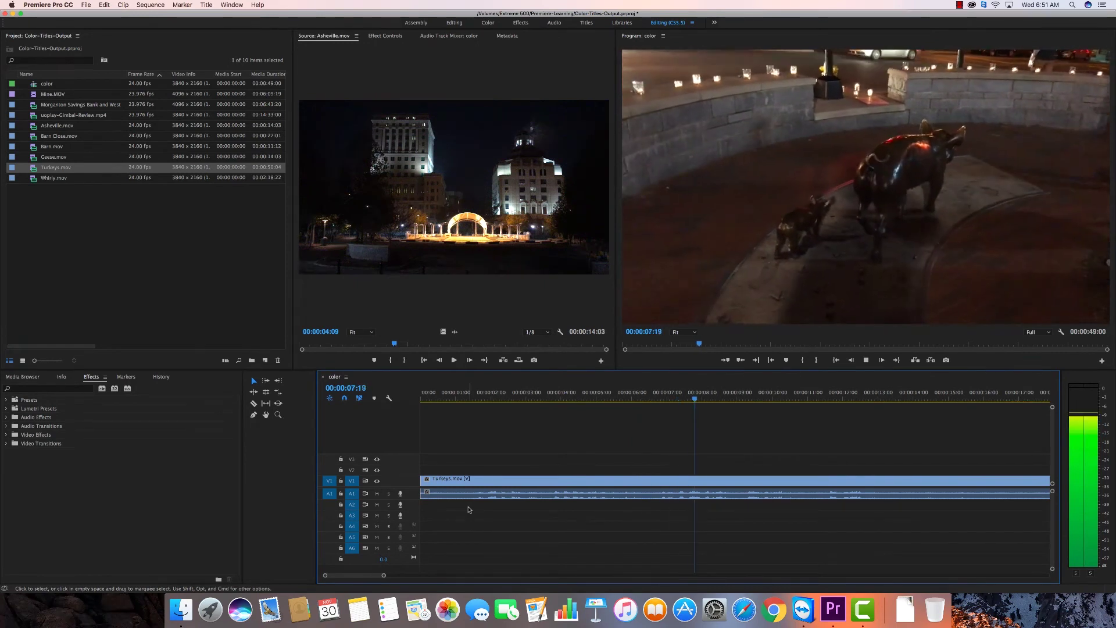
key("space")
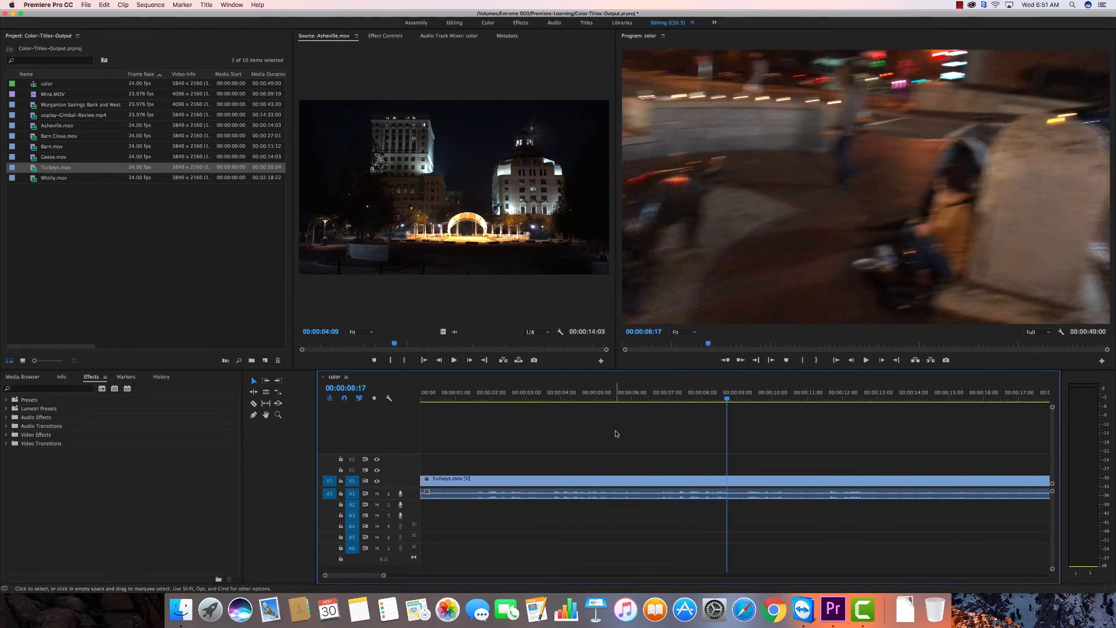
left_click_drag(726, 400, 703, 402)
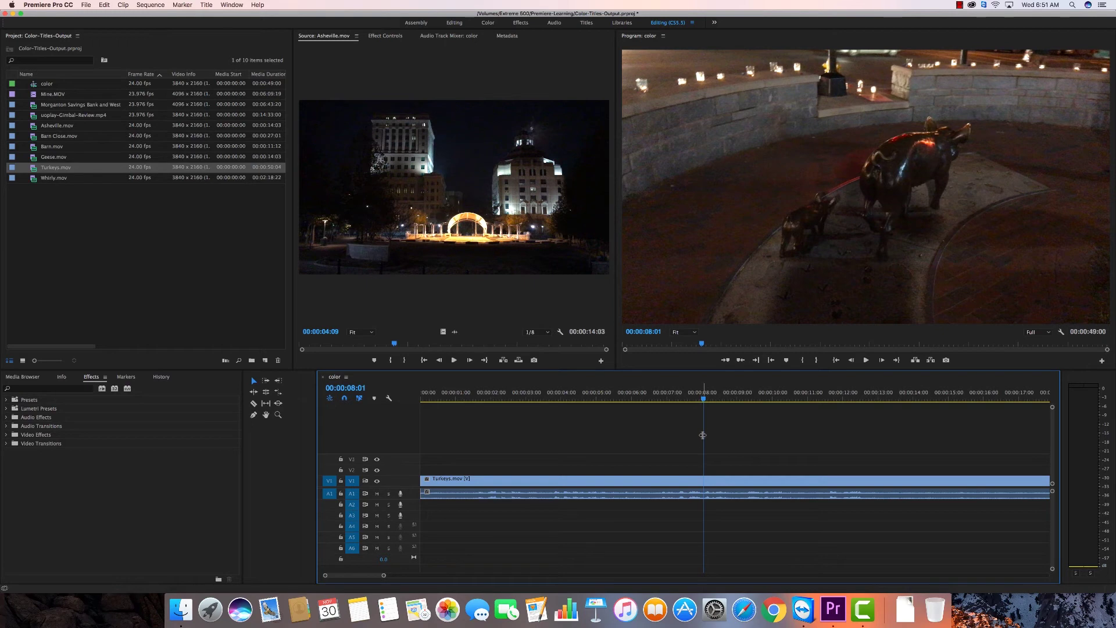
key("c")
left_click(705, 480)
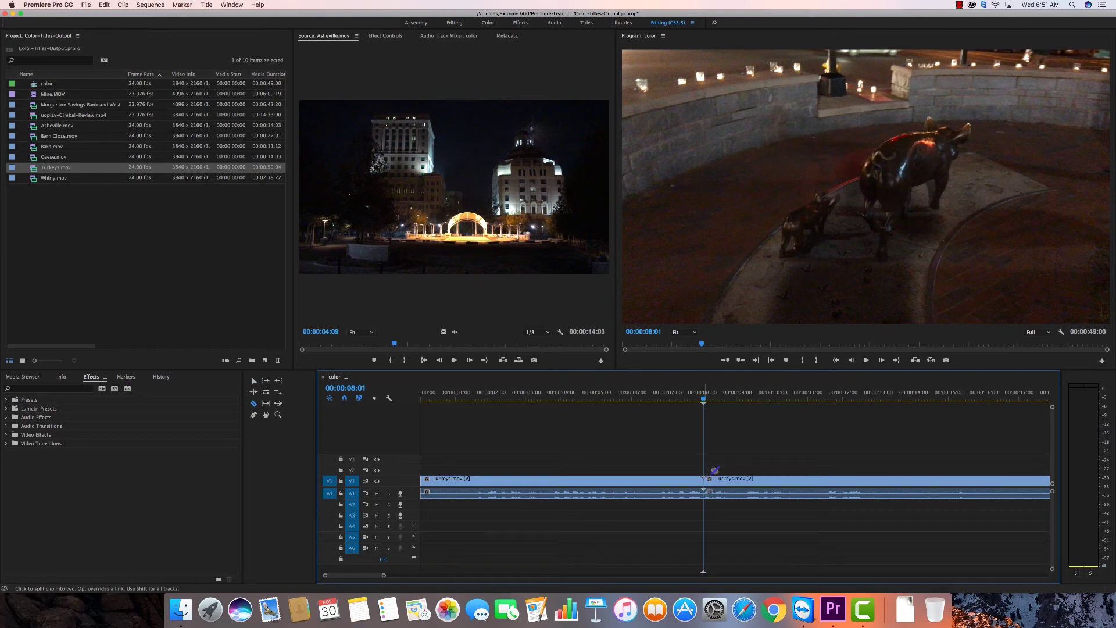
- Jump back to 00:00:06:02, play the sequence, and mute track A1
key("Left")
key("Left")
key("shift+Left")
key("shift+Left")
key("shift+Left")
key("shift+Left")
key("shift+Left")
key("shift+Left")
key("shift+Left")
key("shift+Left")
key("shift+Left")
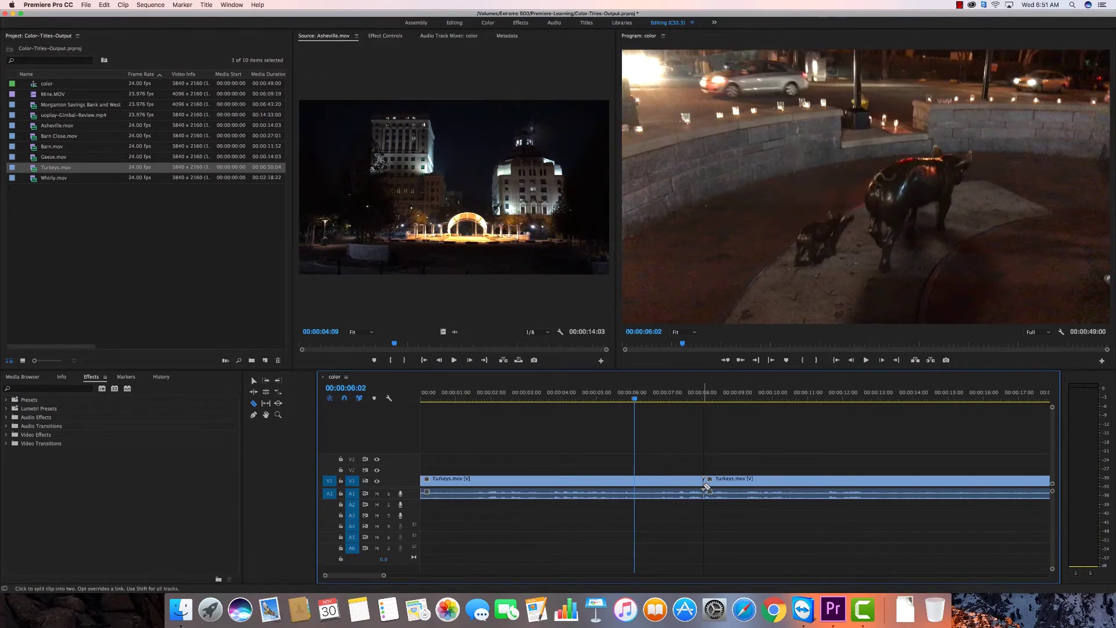
key("space")
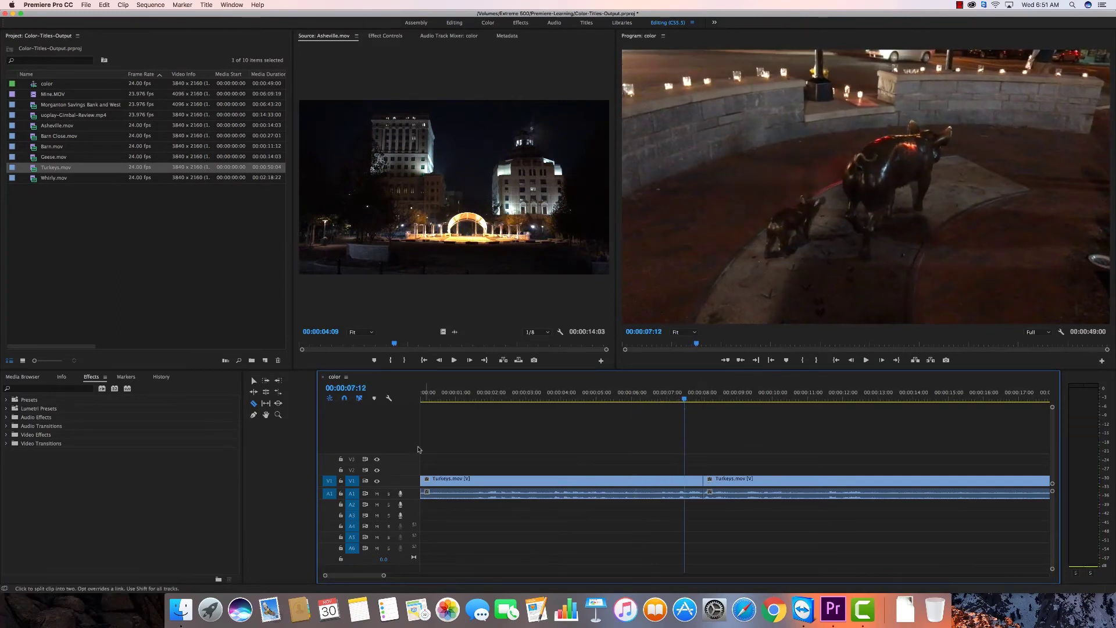
left_click(377, 493)
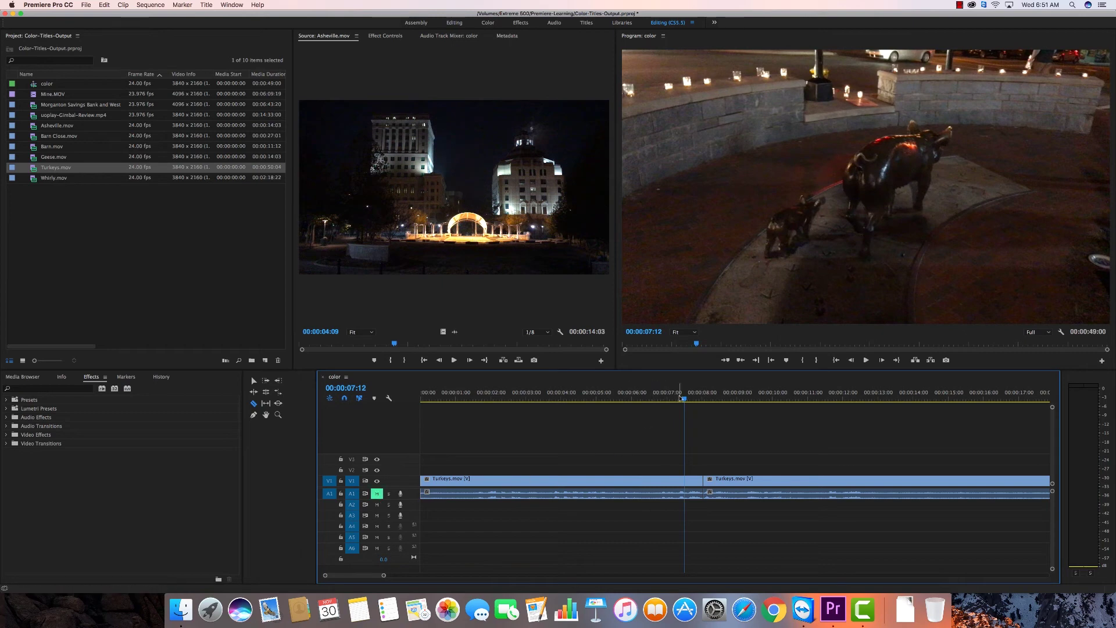
- Cut at 00:00:11:14, delete the 08:01–11:14 piece, and Ripple Delete the gap
left_click_drag(684, 399, 827, 428)
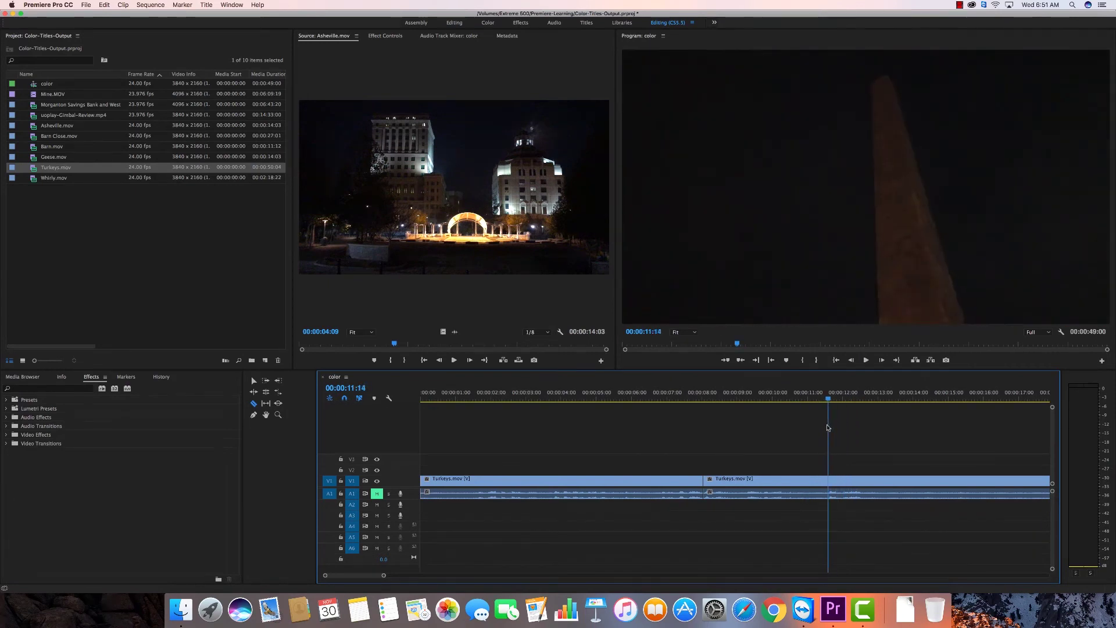
left_click(825, 483)
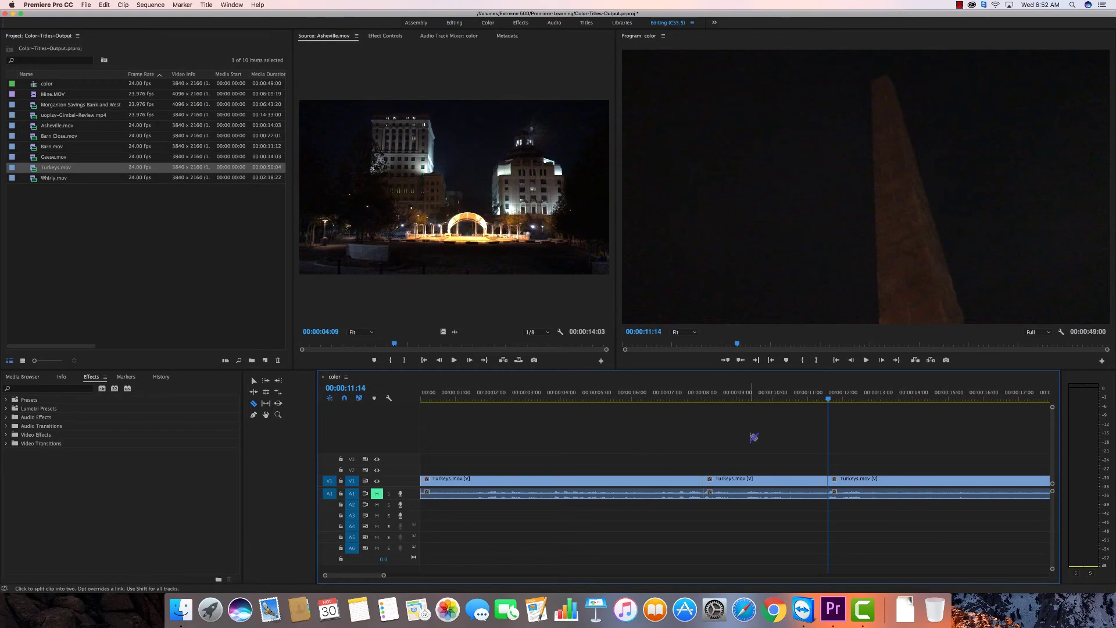
key("v")
left_click(771, 482)
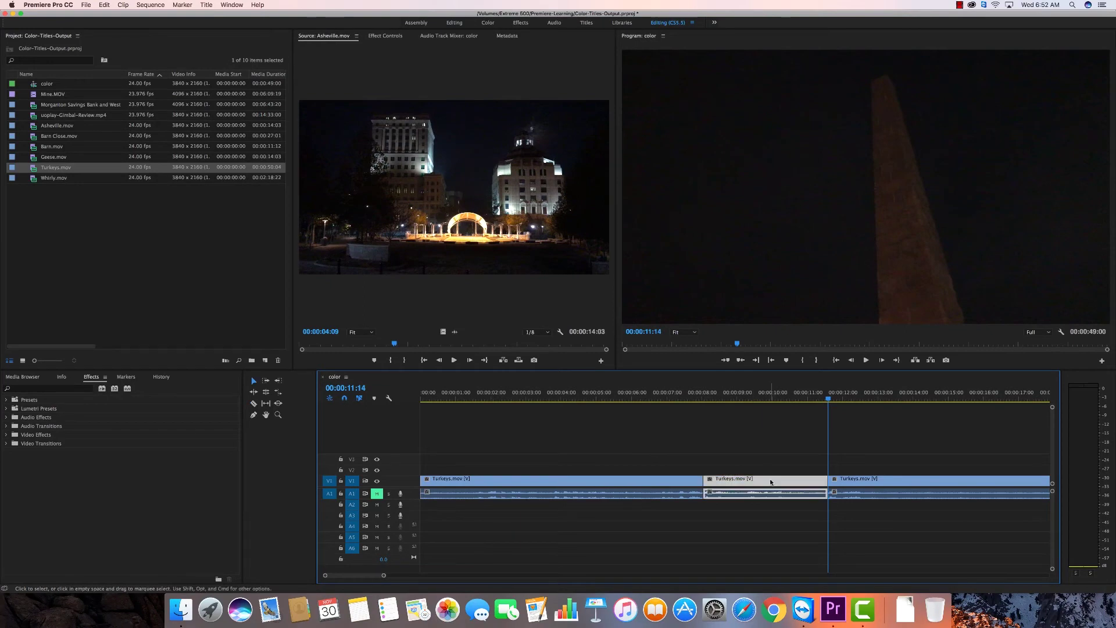
key("Delete")
right_click(748, 481)
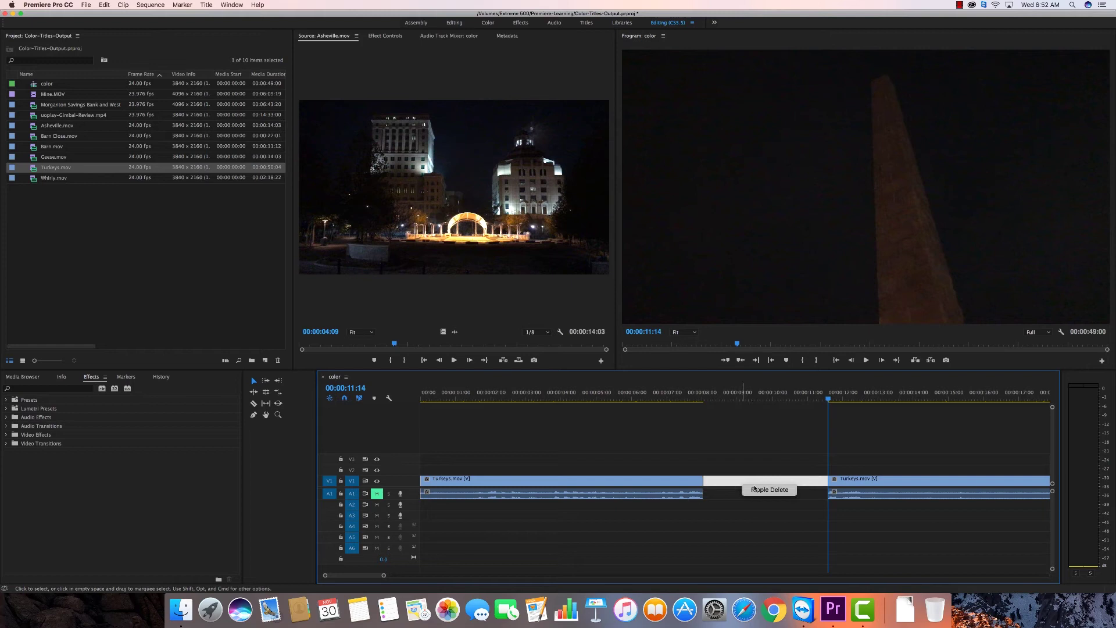
left_click(769, 490)
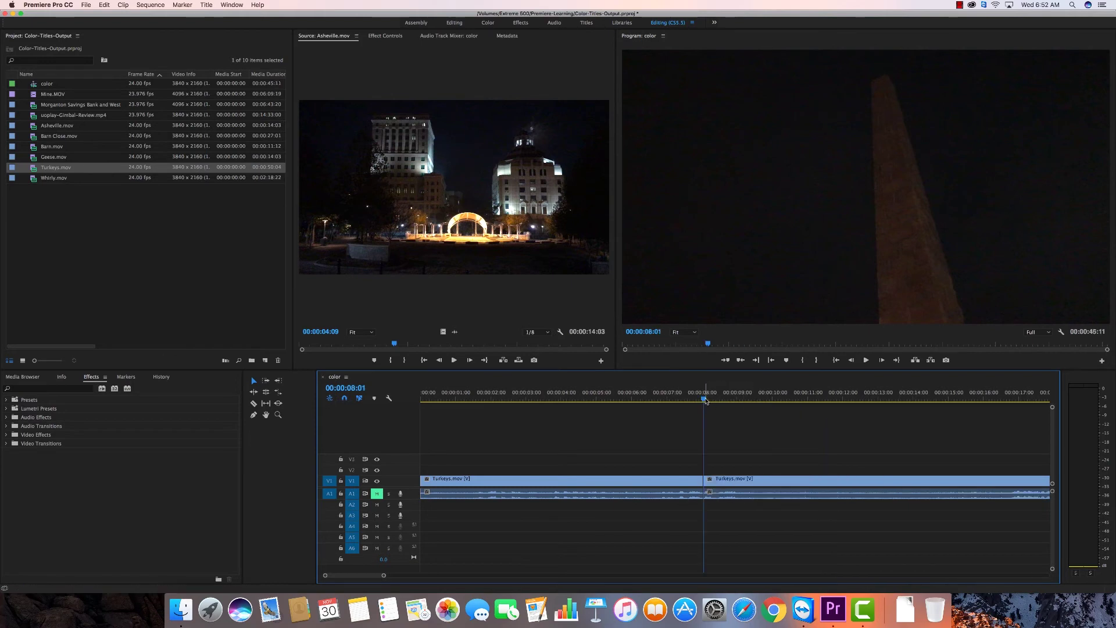
- Razor the Turkeys clip at 00:00:02:23 and again at 00:00:05:17
left_click_drag(703, 399, 523, 410)
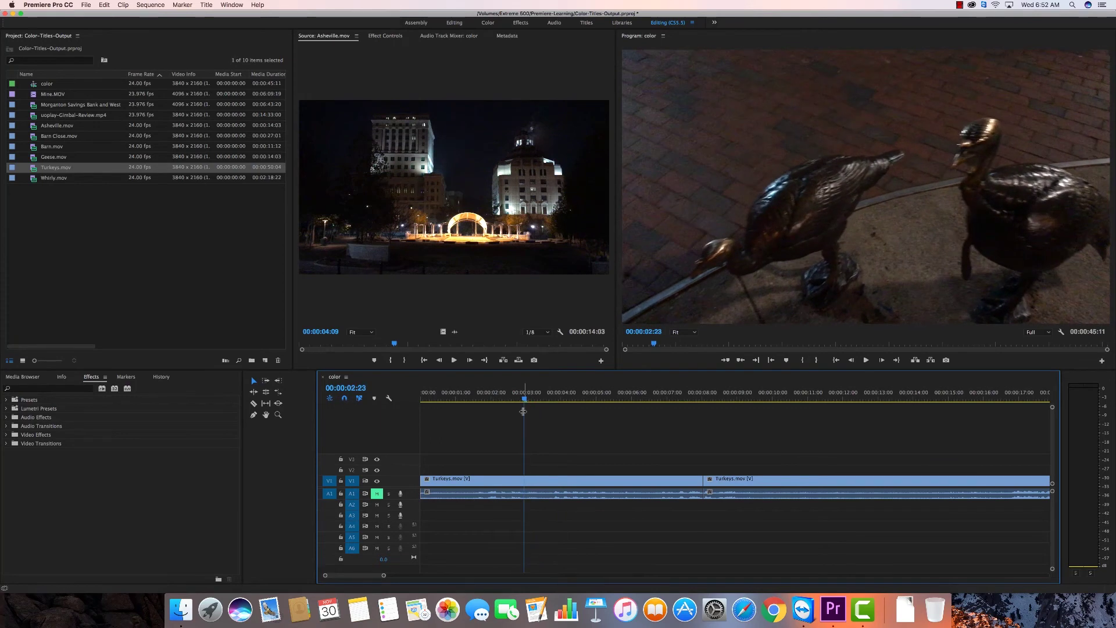
key("c")
left_click(525, 480)
left_click_drag(529, 400, 620, 405)
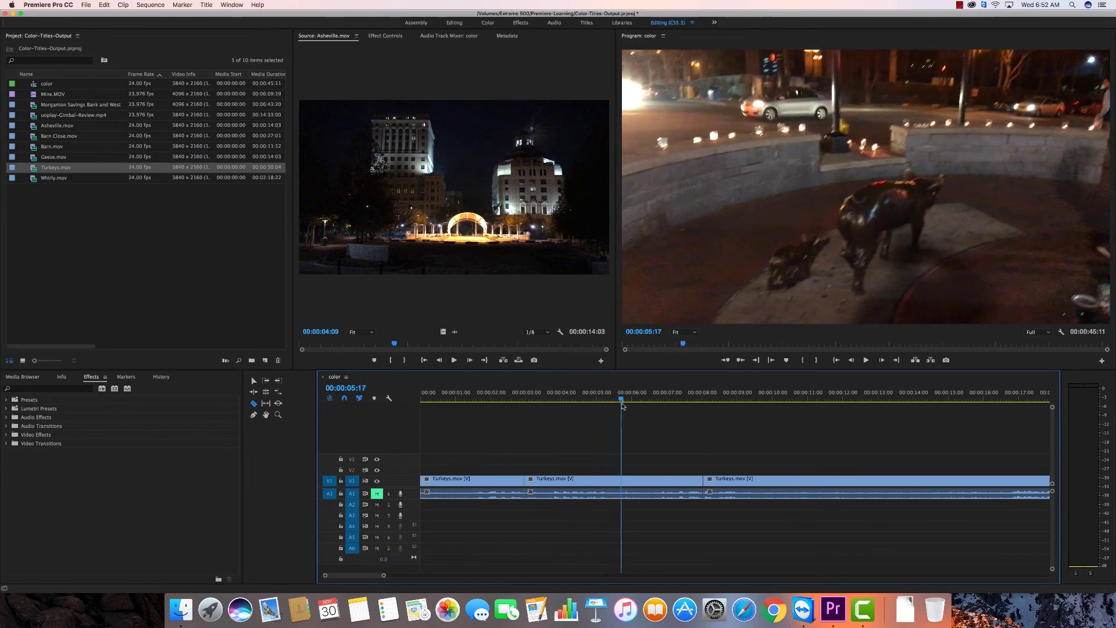
left_click(622, 480)
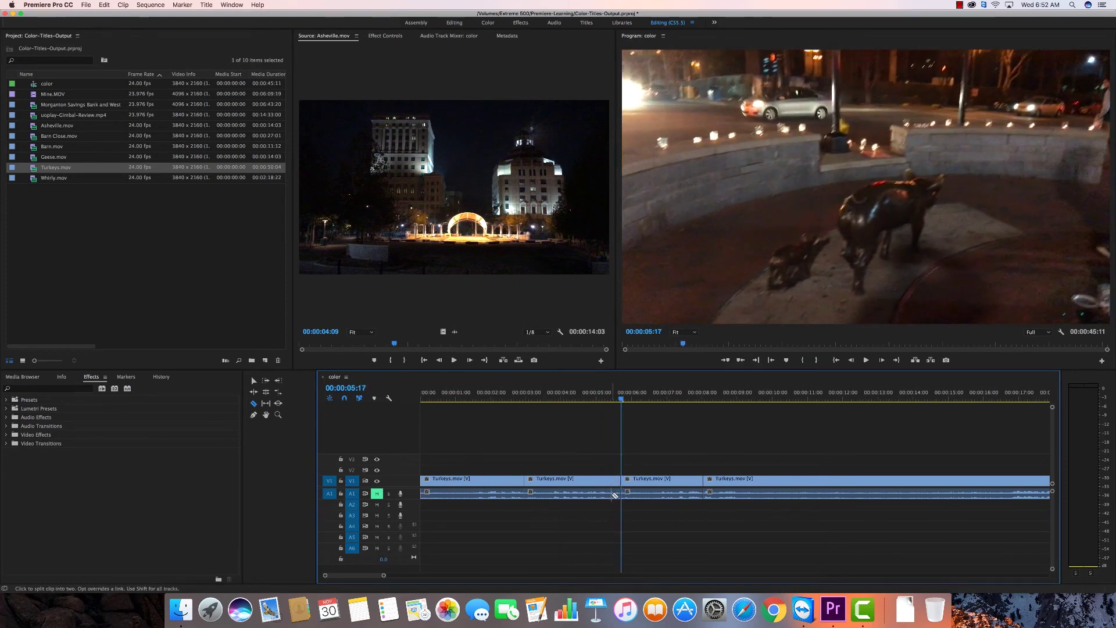
- Delete the piece between the cuts, Ripple Delete the gap, and step back to 00:00:02:08
key("v")
left_click(580, 480)
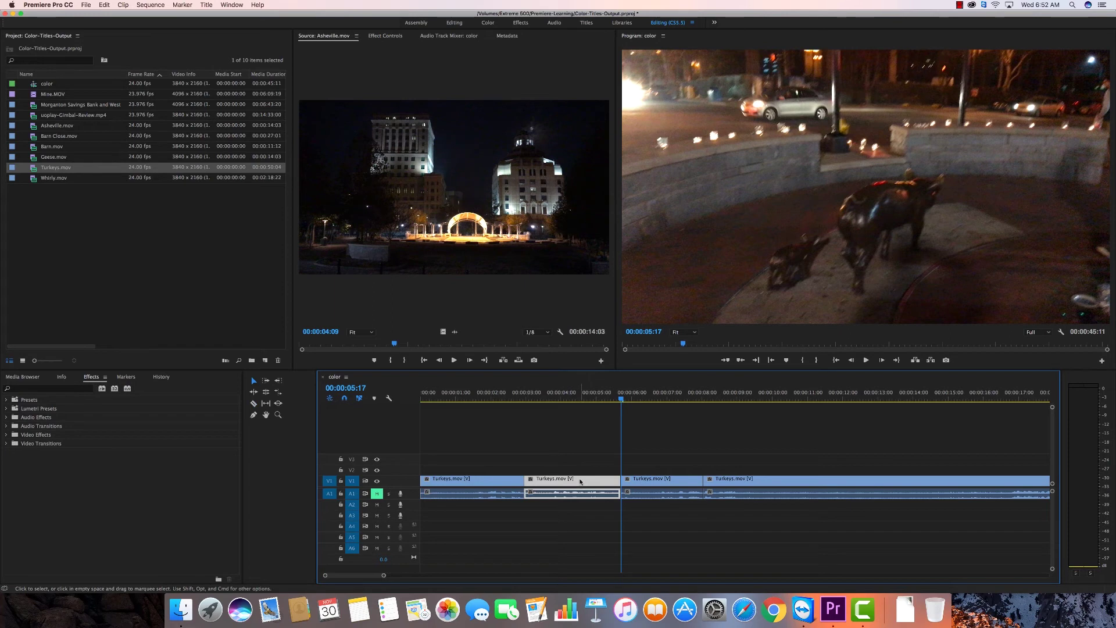
key("Delete")
right_click(551, 483)
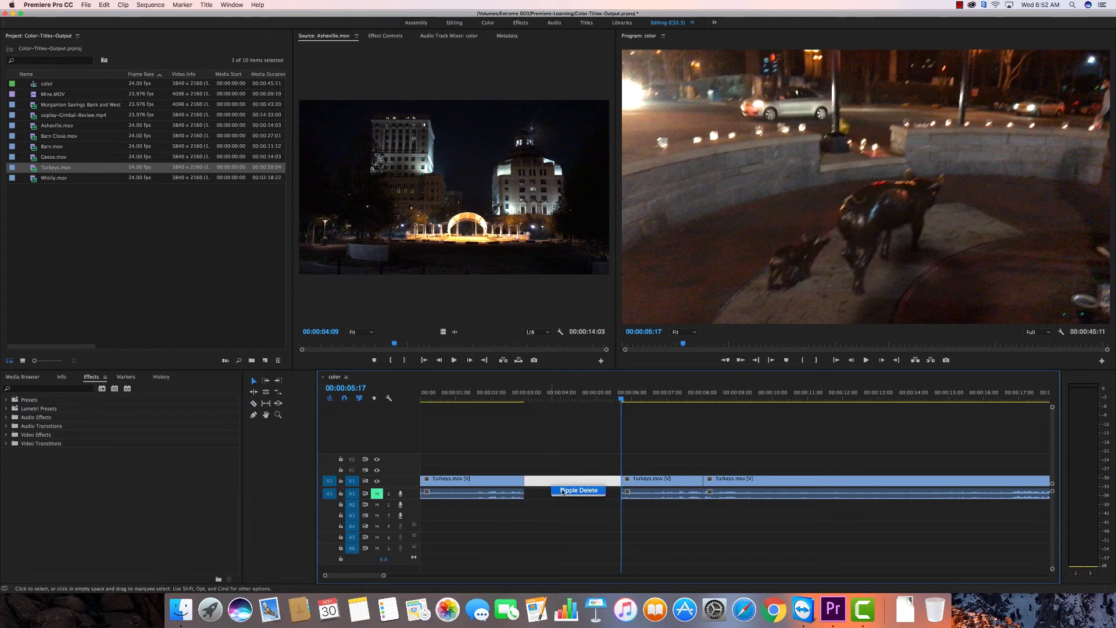
left_click(578, 491)
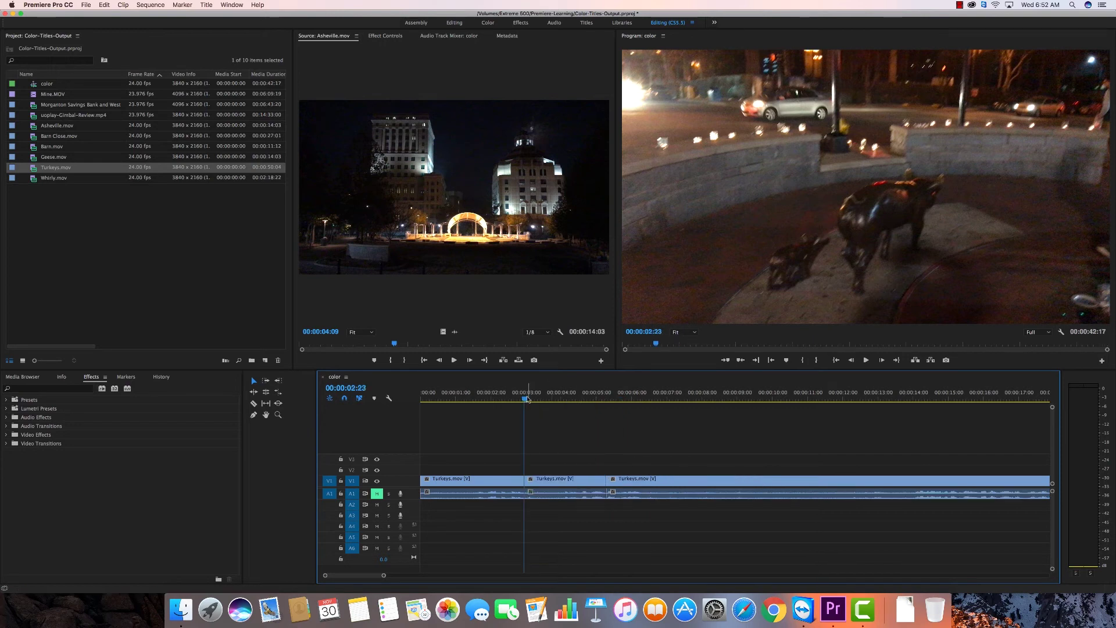
key("Left")
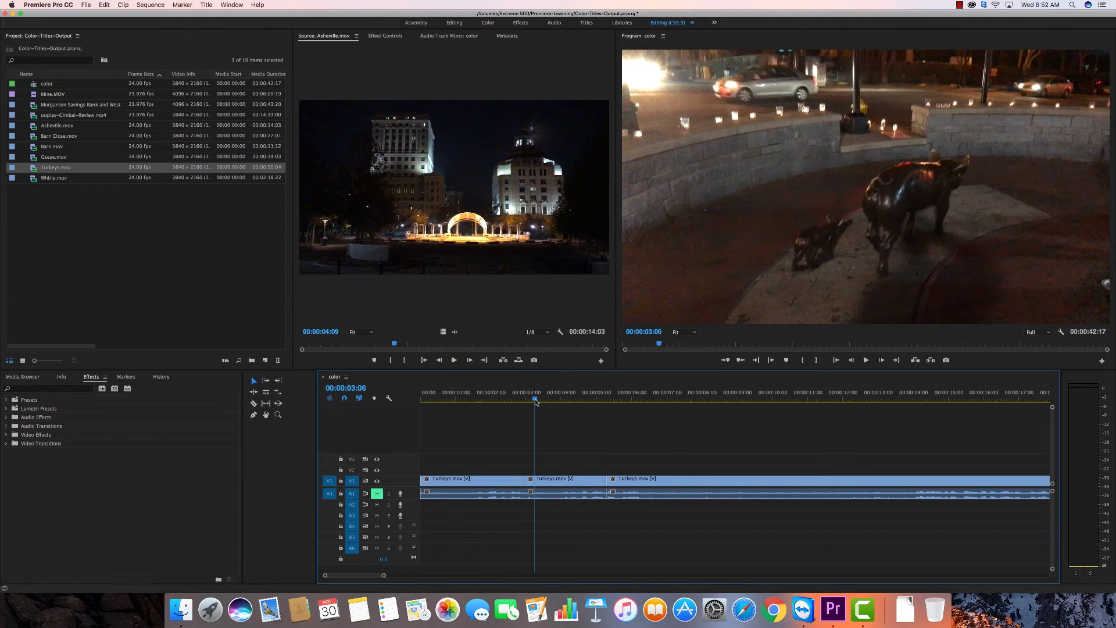
key("Left")
key("Left")
key("Left")
key("Left")
key("Left")
key("Left")
key("Left")
key("Left")
key("Left")
key("Left")
key("Left")
key("Left")
key("Left")
key("Left")
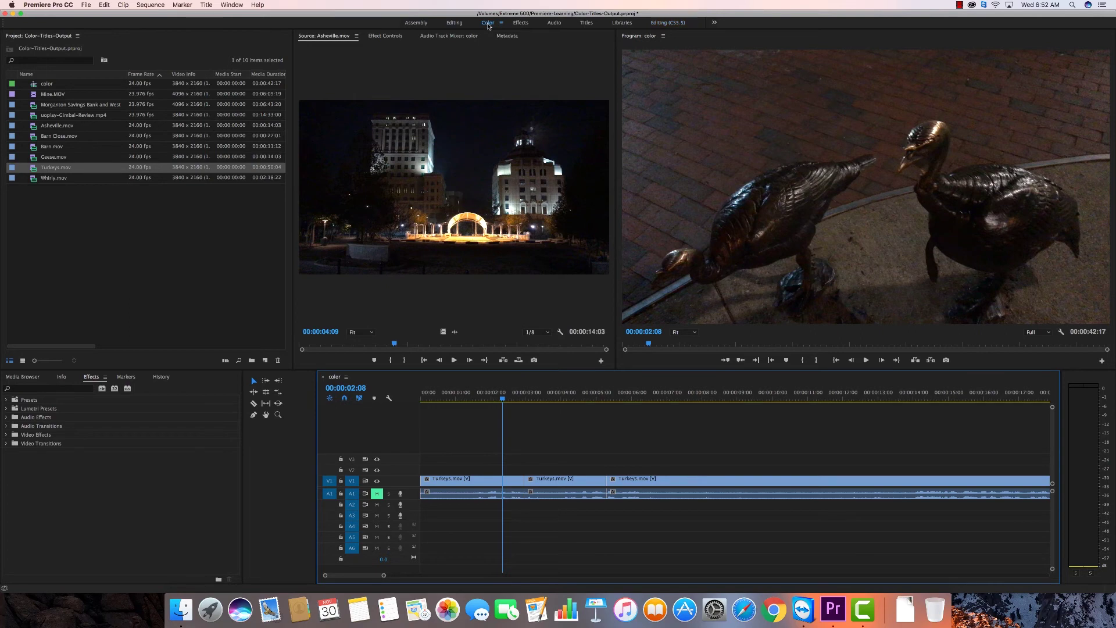
- Switch to the Color workspace and focus the Lumetri Color panel for grading
left_click(489, 23)
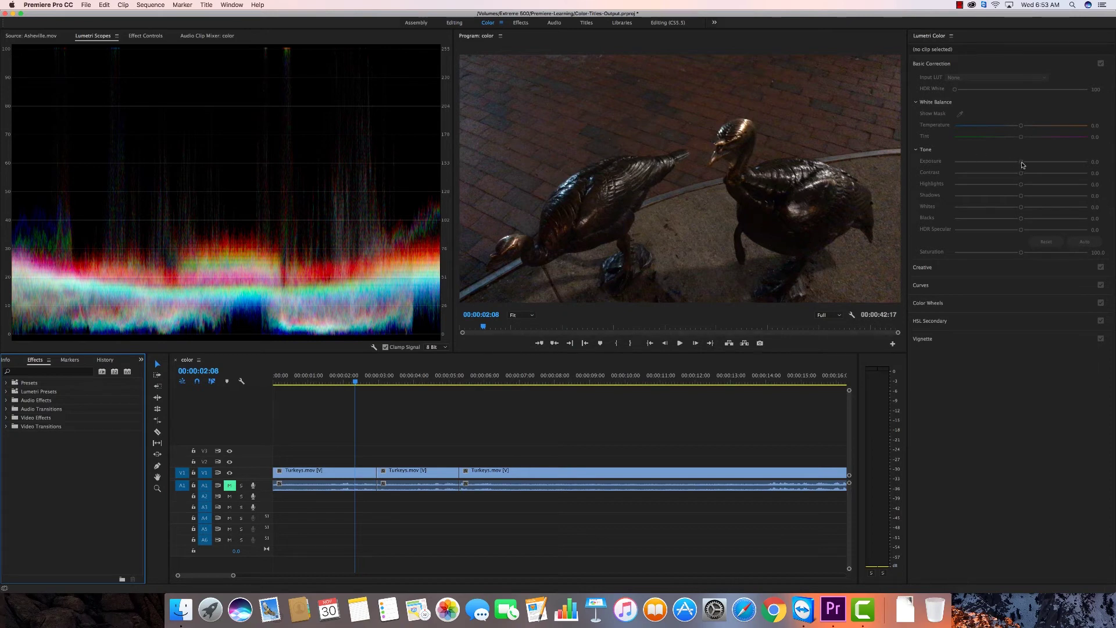
left_click(1022, 163)
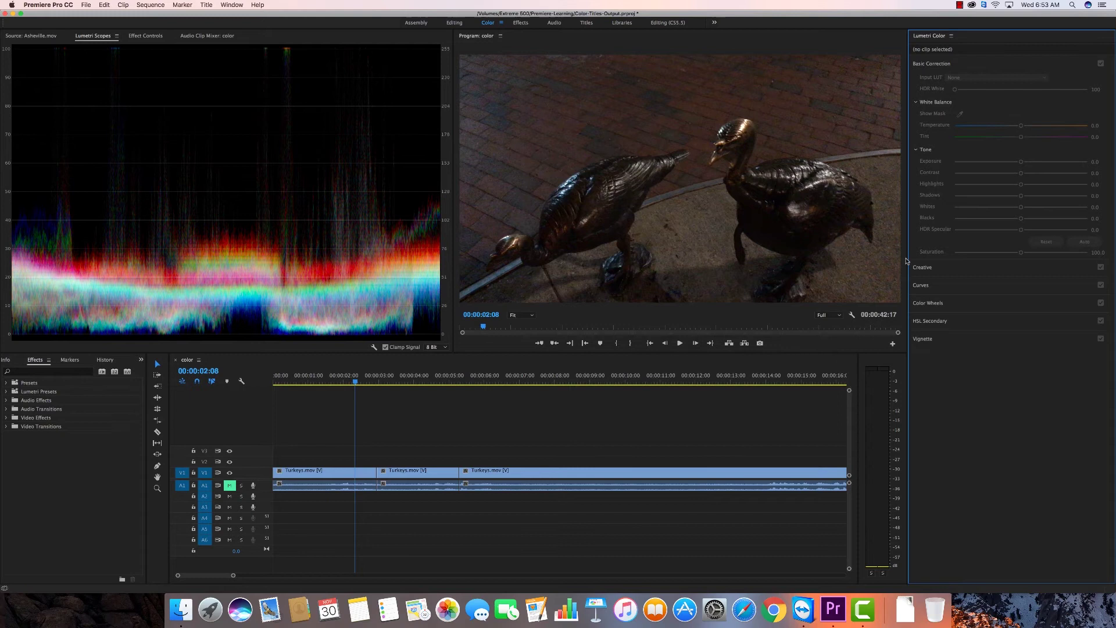
- On the first Turkeys.mov clip, set exposure 0.7, shadows 34.9, temperature −0.7, tint 0.7, saturation 109.2
left_click(337, 476)
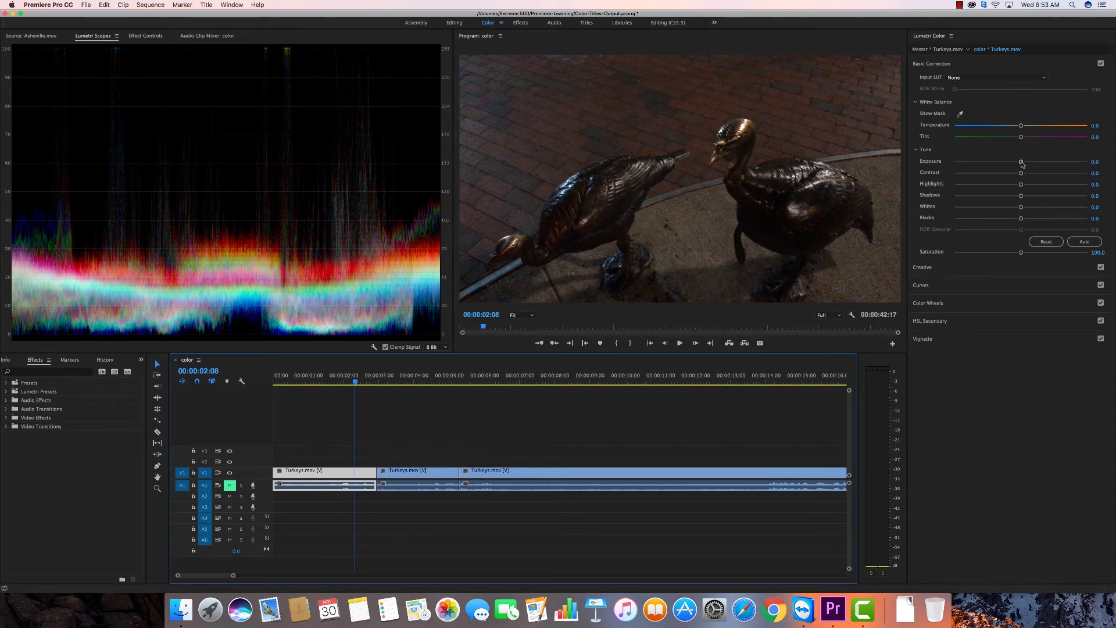
mouse_move(1021, 162)
left_mouse_down()
mouse_move(1044, 164)
mouse_move(1035, 165)
left_mouse_up()
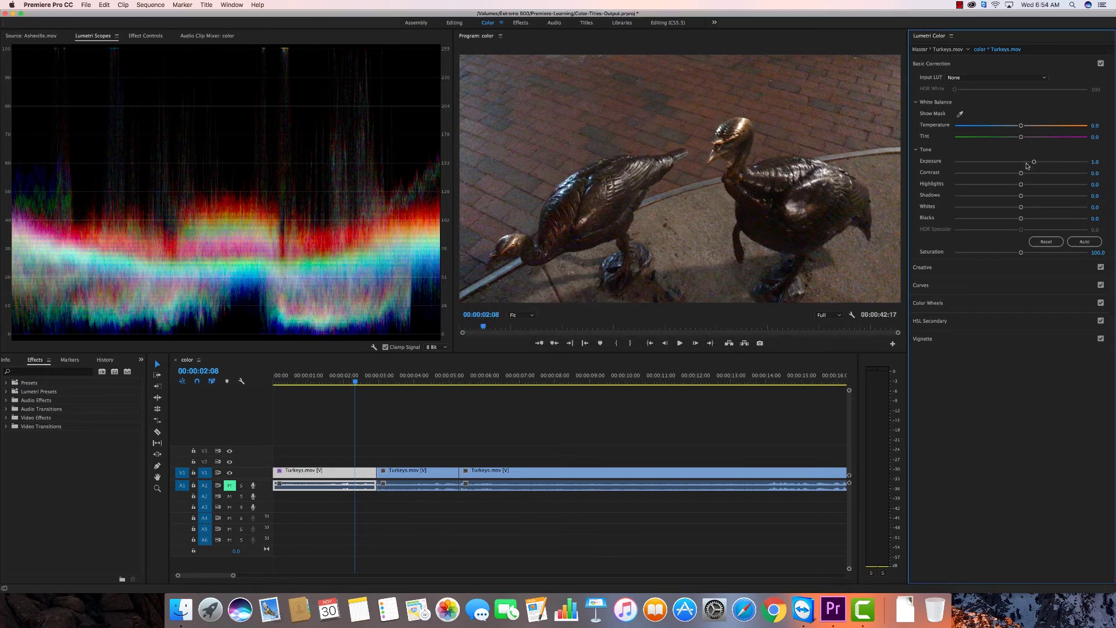
left_click_drag(1034, 161, 1030, 162)
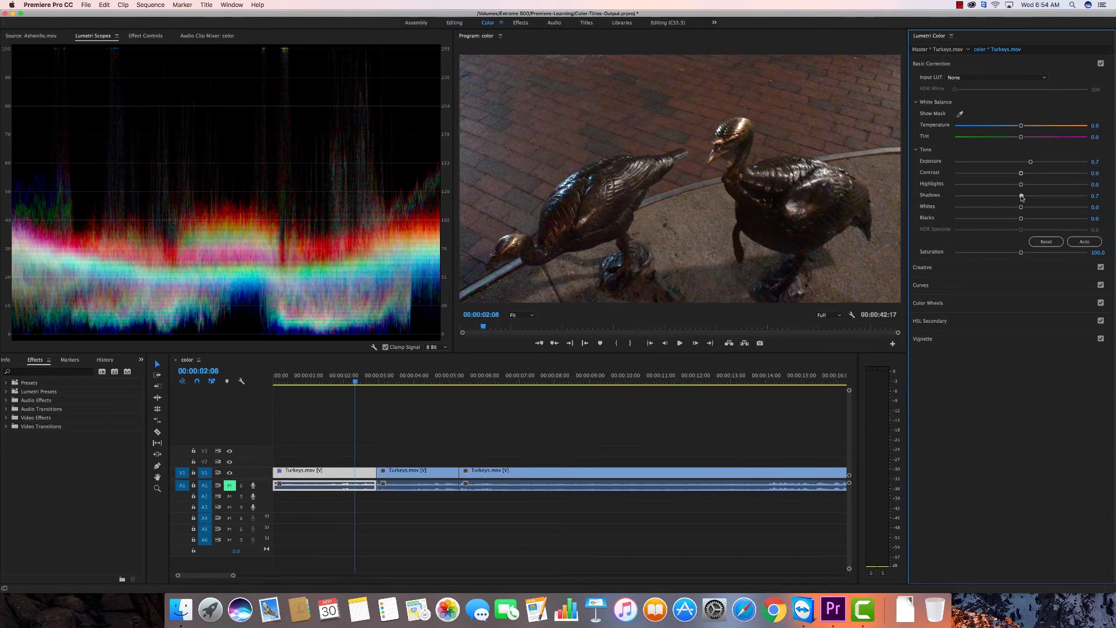
left_click_drag(1021, 197, 1044, 198)
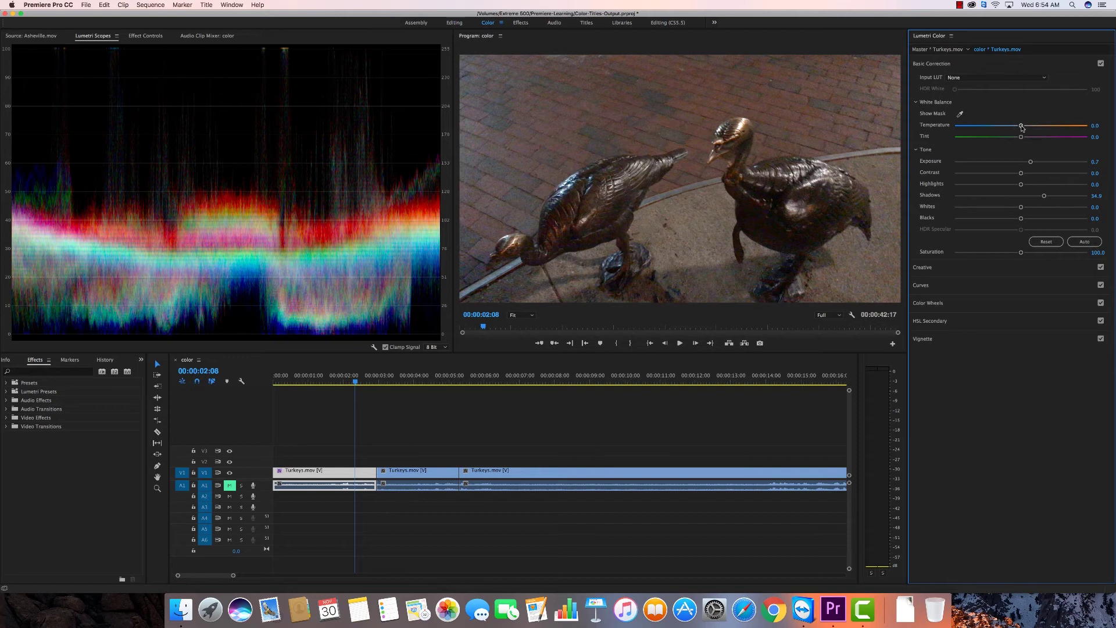
mouse_move(1021, 126)
left_mouse_down()
mouse_move(994, 129)
mouse_move(1046, 129)
mouse_move(1022, 128)
left_mouse_up()
mouse_move(1022, 138)
left_mouse_down()
mouse_move(998, 138)
mouse_move(1042, 140)
mouse_move(999, 140)
mouse_move(1022, 143)
left_mouse_up()
mouse_move(1023, 255)
left_mouse_down()
mouse_move(1092, 255)
mouse_move(945, 253)
mouse_move(1027, 254)
left_mouse_up()
- In Lumetri Creative, add faded film and sharpening, vibrance 11.8, saturation 112.2, intensity 107.8
left_click(930, 270)
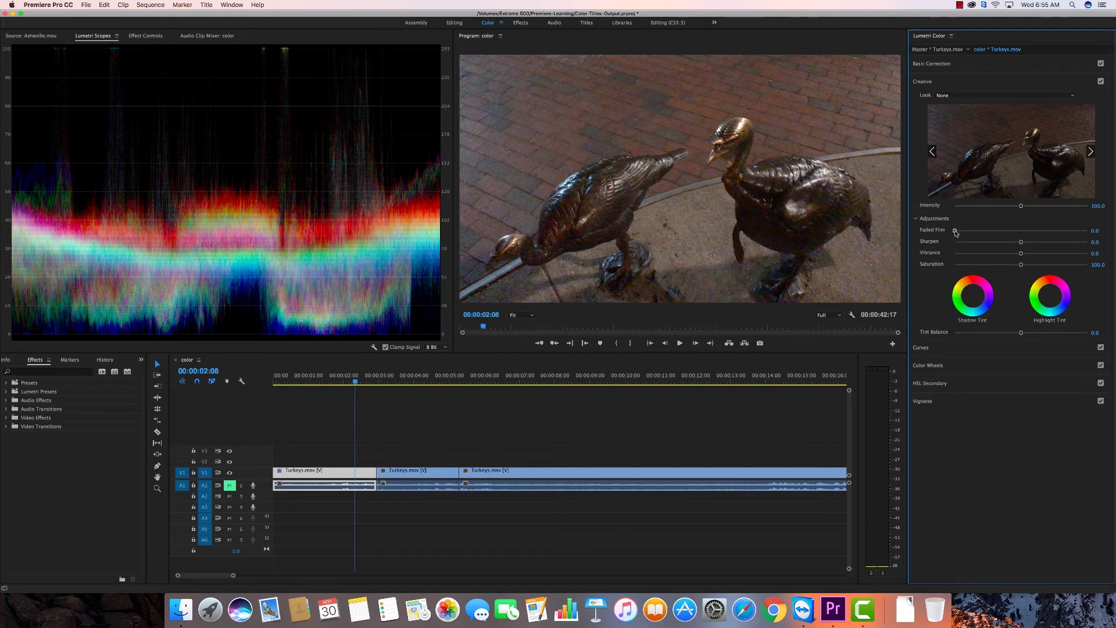
mouse_move(955, 231)
left_mouse_down()
mouse_move(1027, 233)
mouse_move(952, 235)
left_mouse_up()
mouse_move(1021, 242)
left_mouse_down()
mouse_move(1030, 245)
mouse_move(1010, 245)
mouse_move(1023, 245)
left_mouse_up()
mouse_move(1021, 254)
left_mouse_down()
mouse_move(1057, 268)
mouse_move(1030, 267)
left_mouse_up()
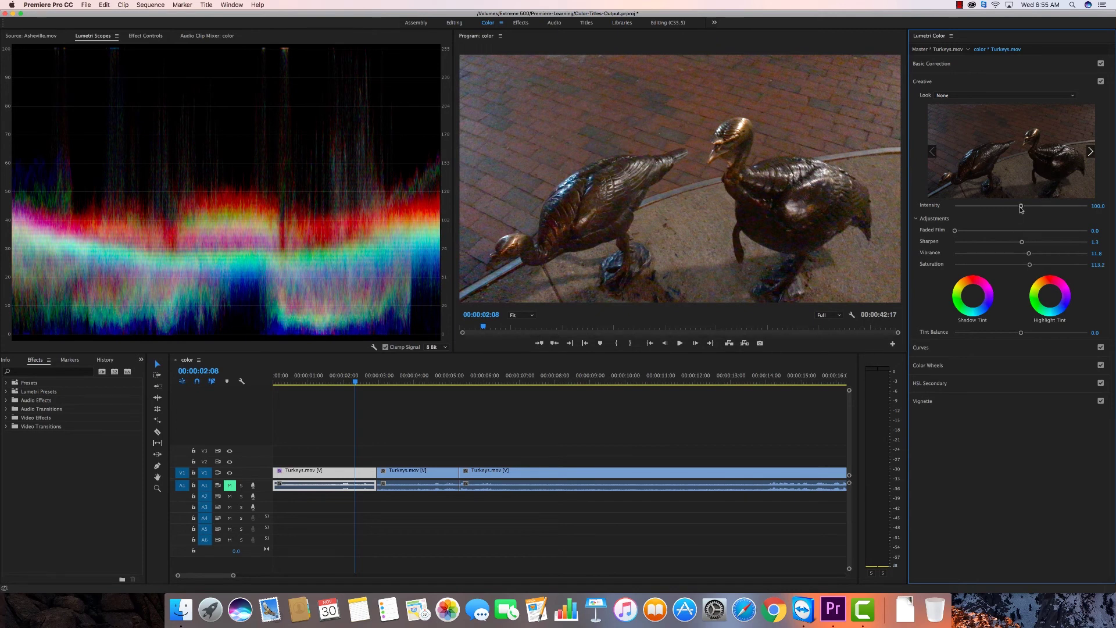
mouse_move(1021, 207)
left_mouse_down()
mouse_move(1060, 209)
mouse_move(1027, 210)
left_mouse_up()
- Browse Curves, Color Wheels, HSL Secondary, Basic Correction and Creative, ending with Vignette expanded
left_click(924, 348)
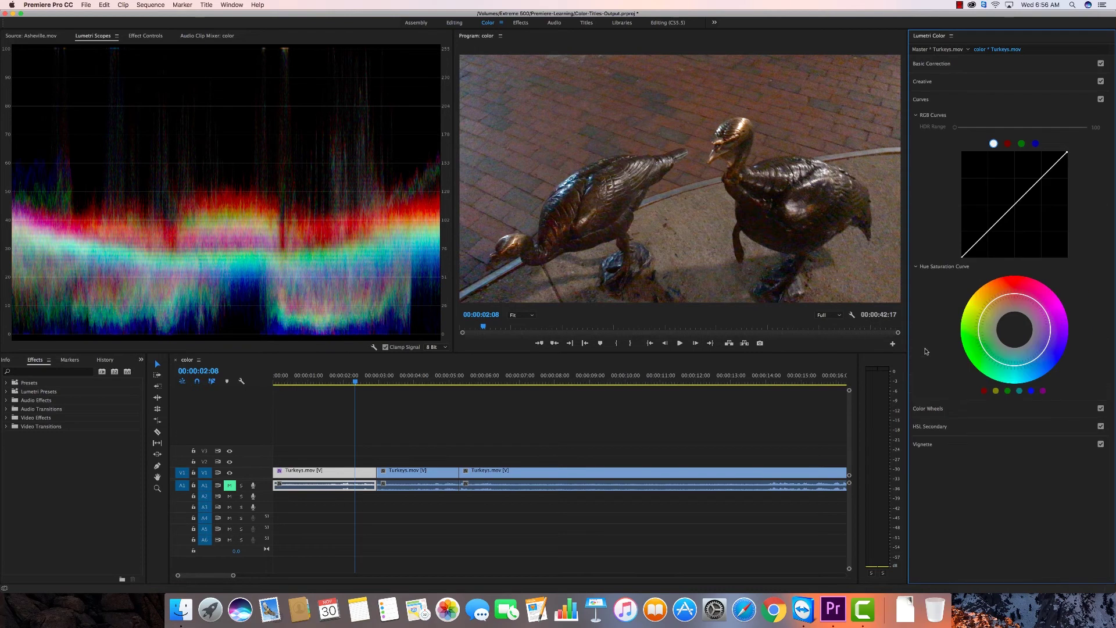
left_click(933, 409)
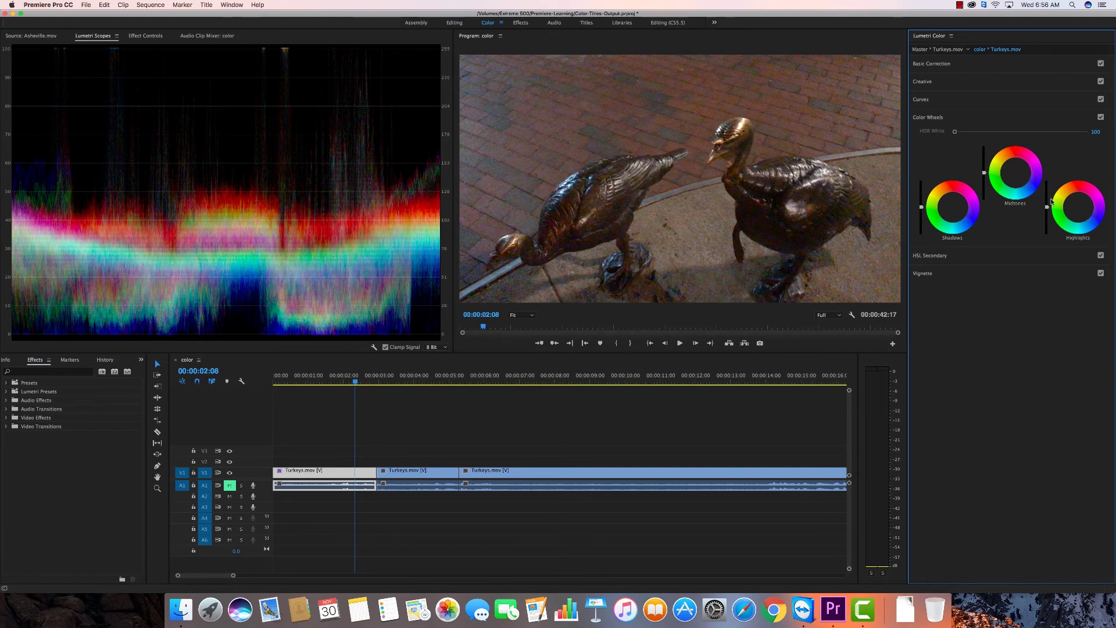
left_click(933, 256)
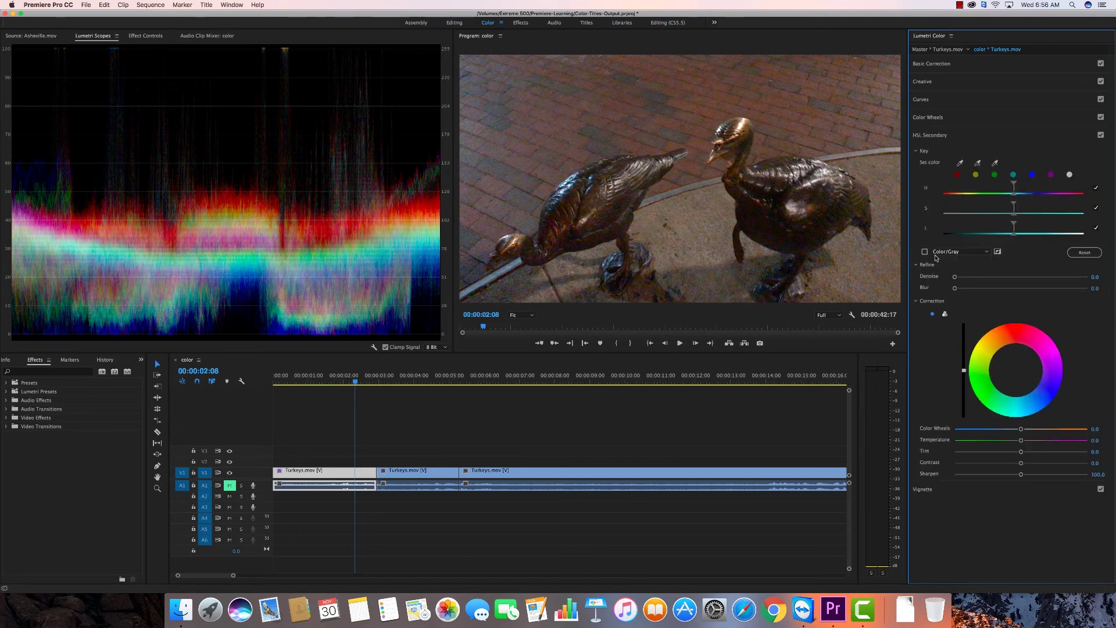
left_click(916, 152)
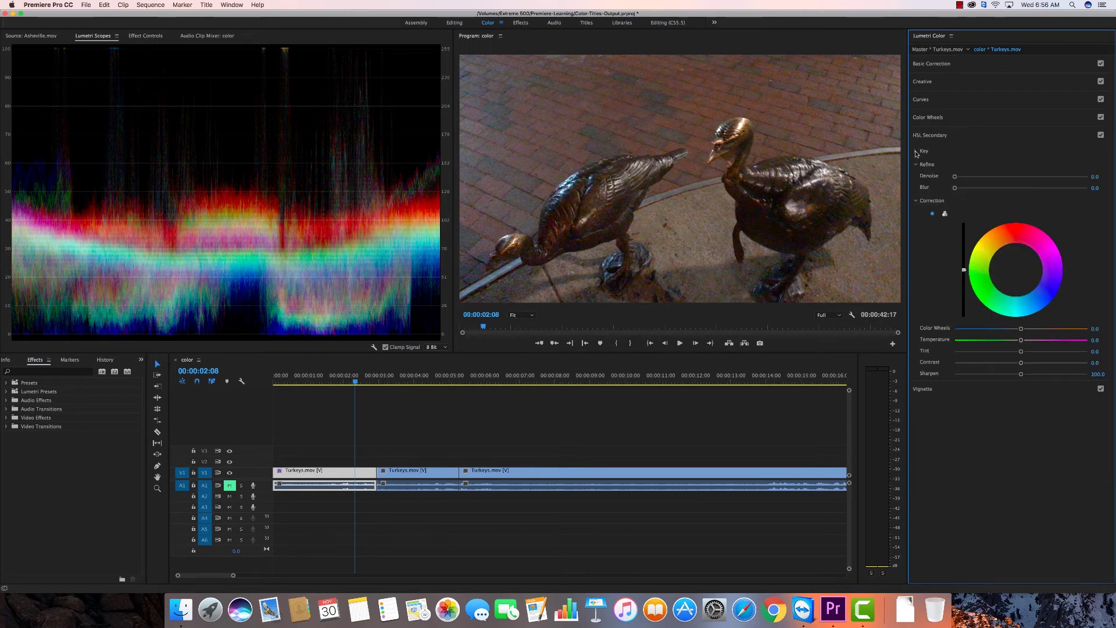
left_click(915, 202)
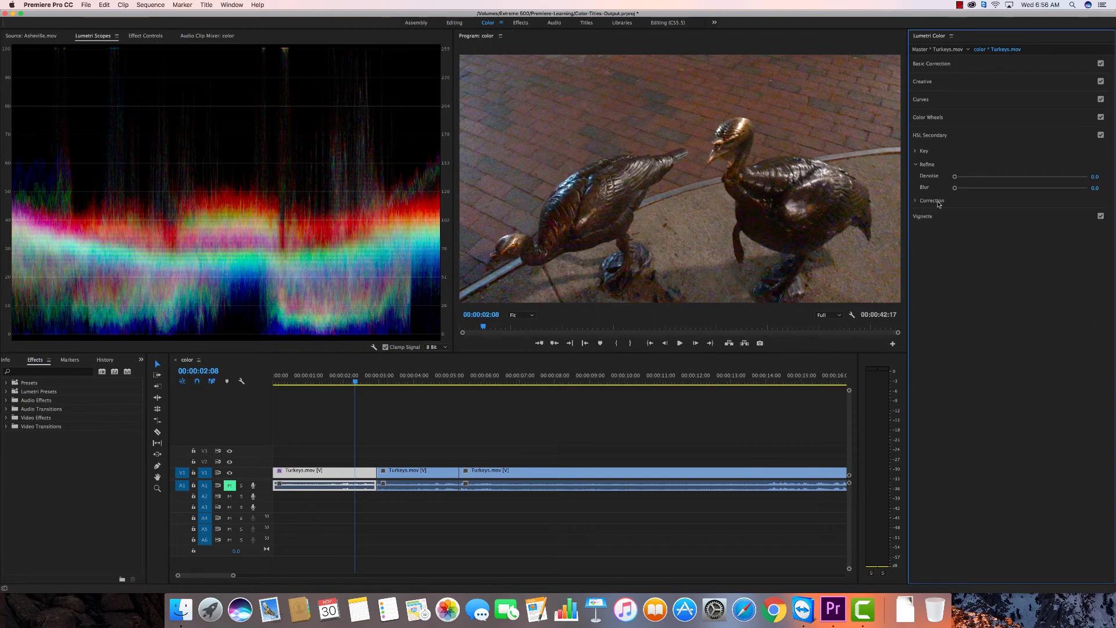
left_click(916, 165)
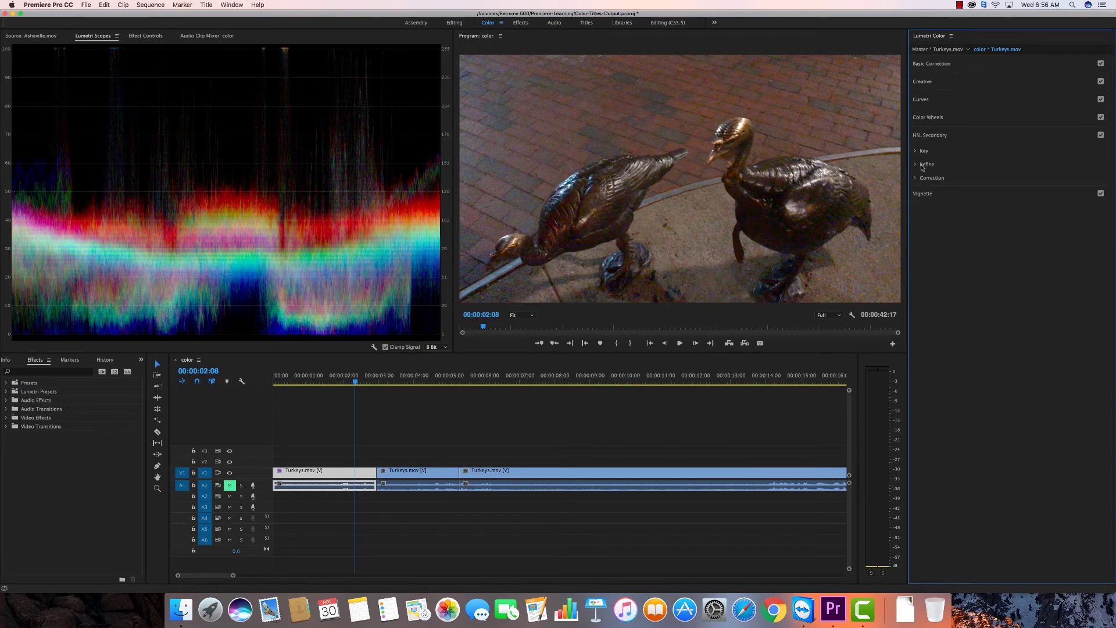
left_click(929, 65)
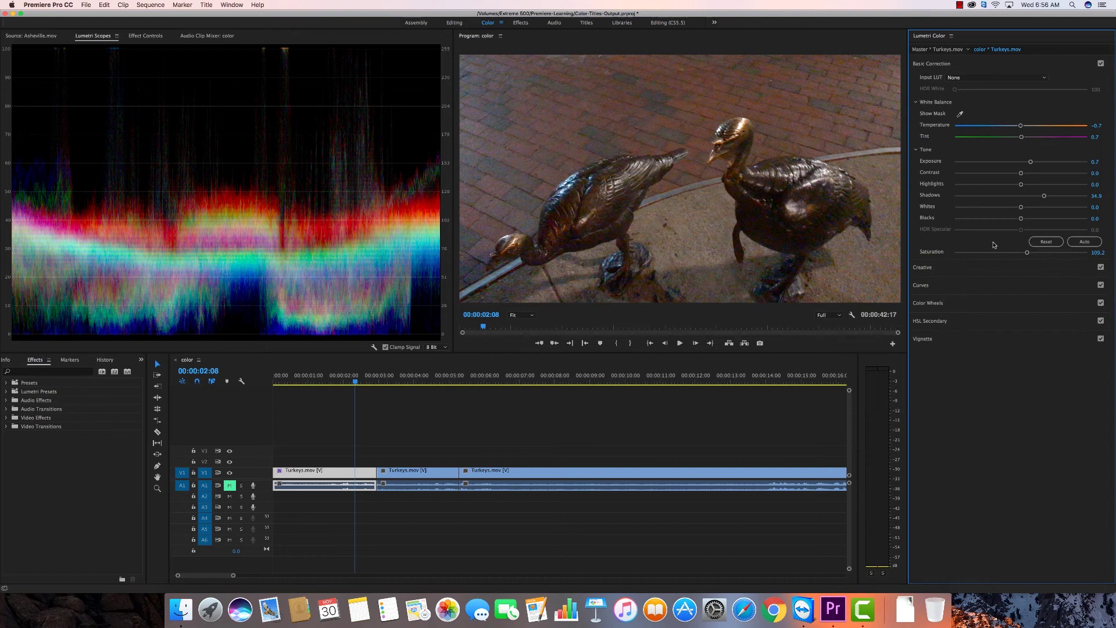
left_click(931, 268)
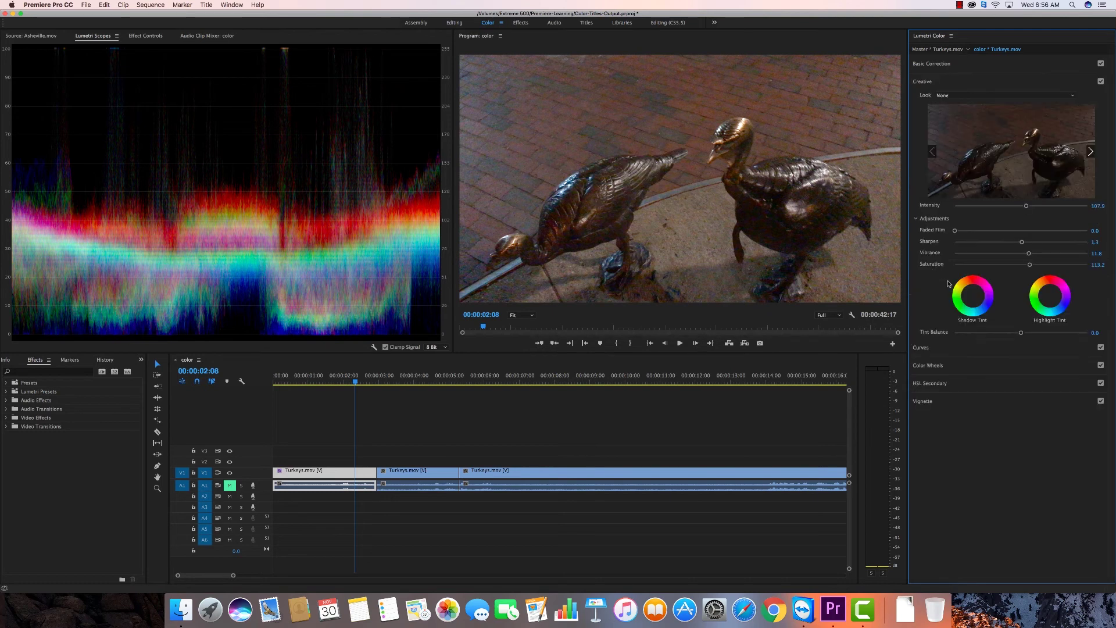
left_click(924, 401)
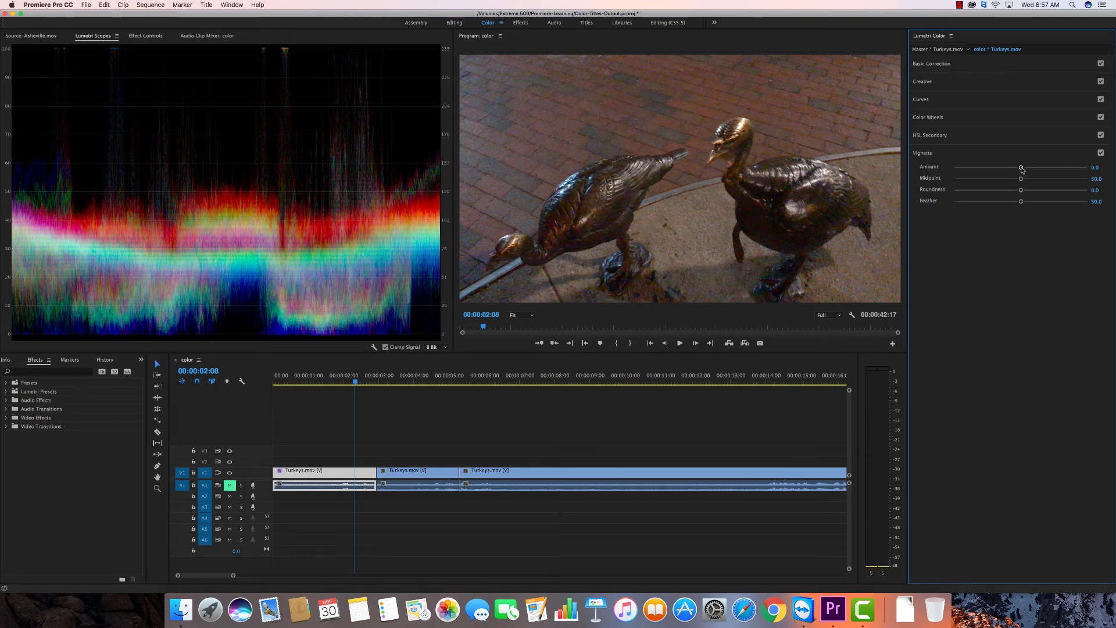
- Give the vignette amount −1.7, roundness 19.1 and feather 51.6, undoing a hard-edge attempt
left_click_drag(1022, 169, 1002, 181)
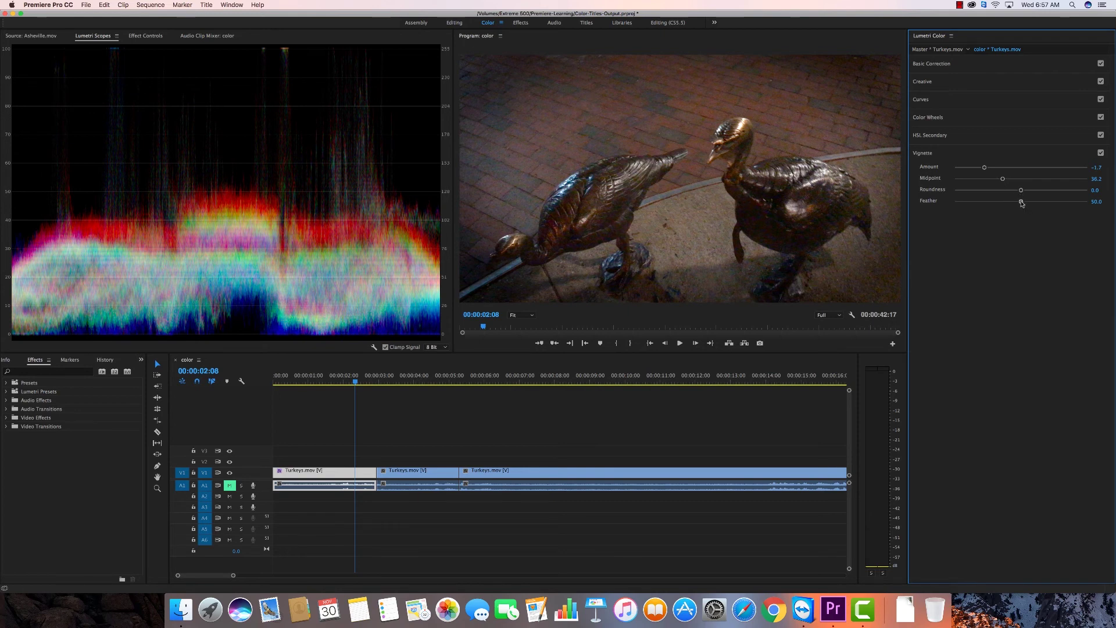
left_click_drag(1021, 202, 945, 207)
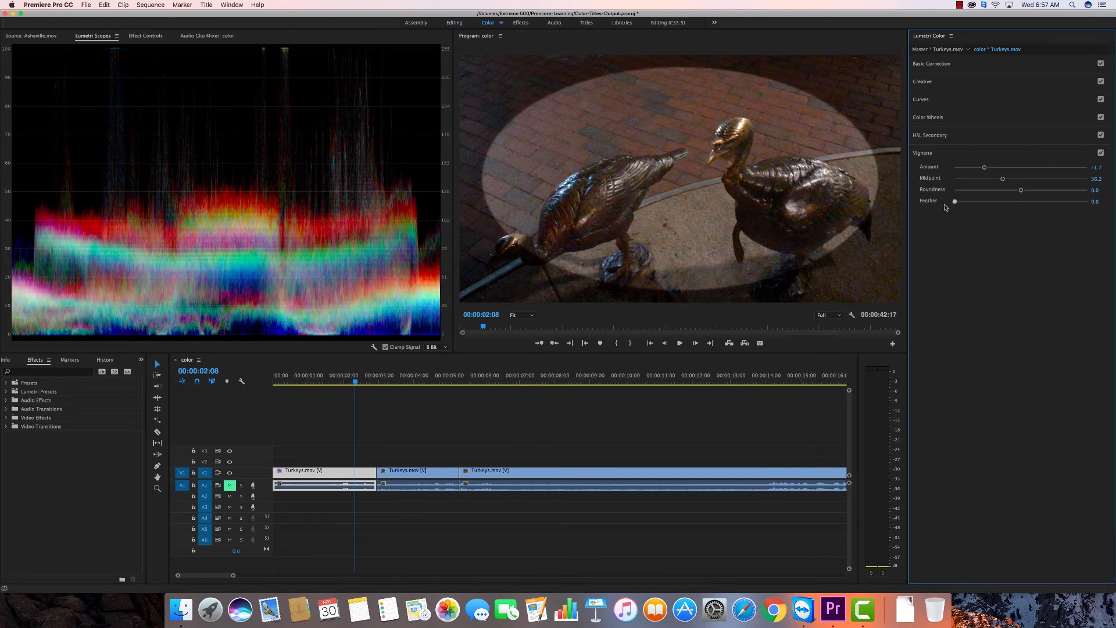
key("super+z")
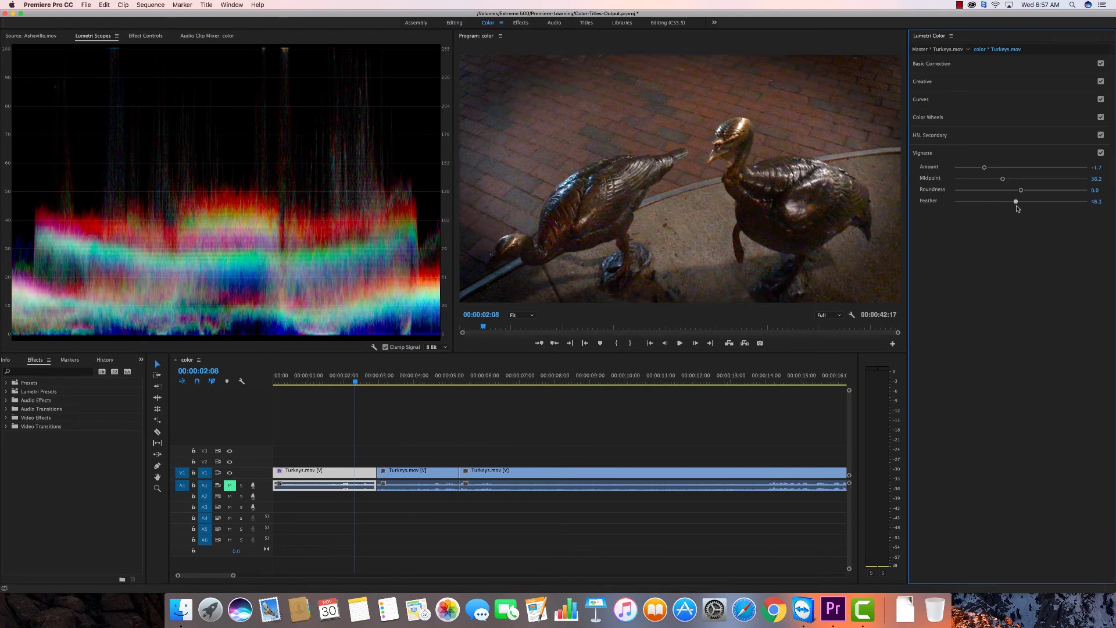
mouse_move(1021, 205)
left_mouse_down()
mouse_move(1007, 194)
mouse_move(1043, 198)
mouse_move(1033, 199)
left_mouse_up()
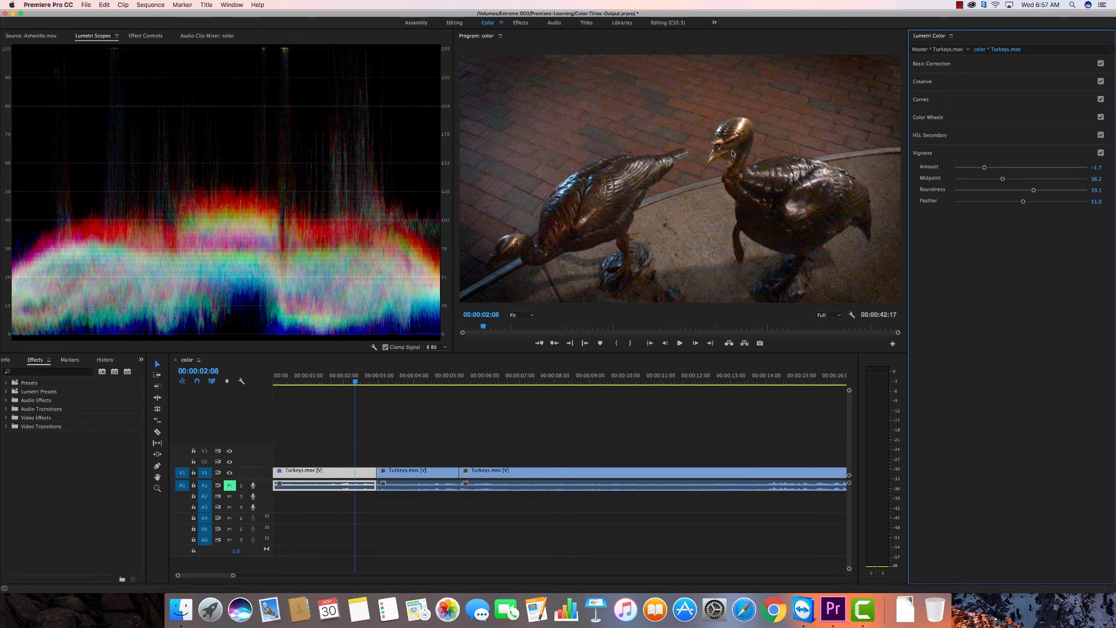
- Scrub the playhead to about 00:00:03:23 on the middle Turkeys.mov clip
left_click_drag(356, 382, 406, 384)
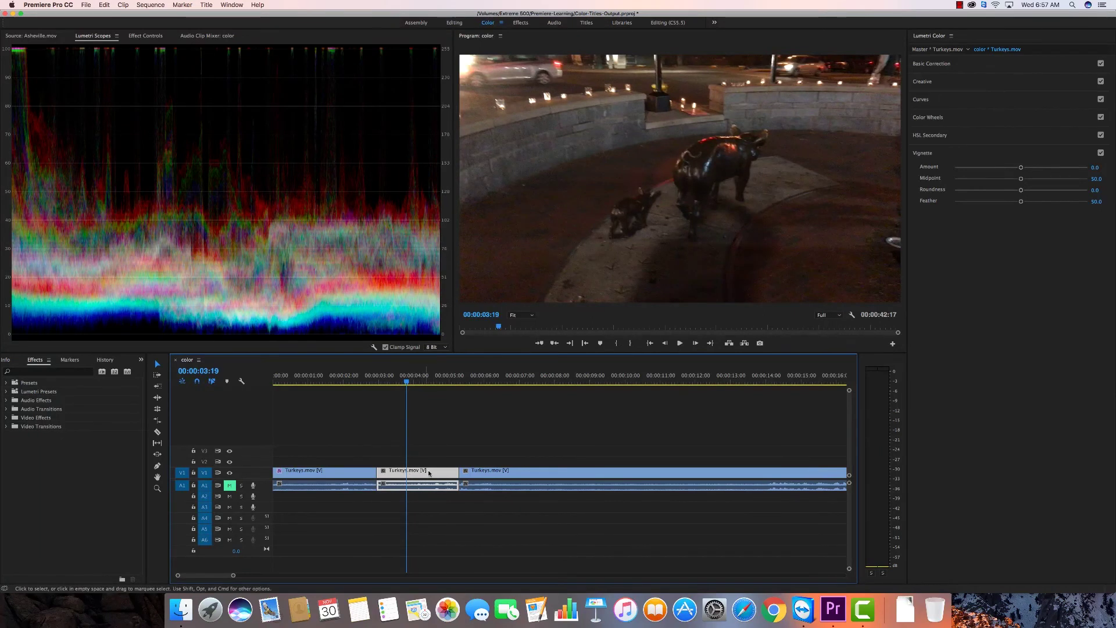
mouse_move(407, 383)
left_mouse_down()
mouse_move(358, 389)
mouse_move(417, 390)
mouse_move(351, 386)
mouse_move(413, 391)
left_mouse_up()
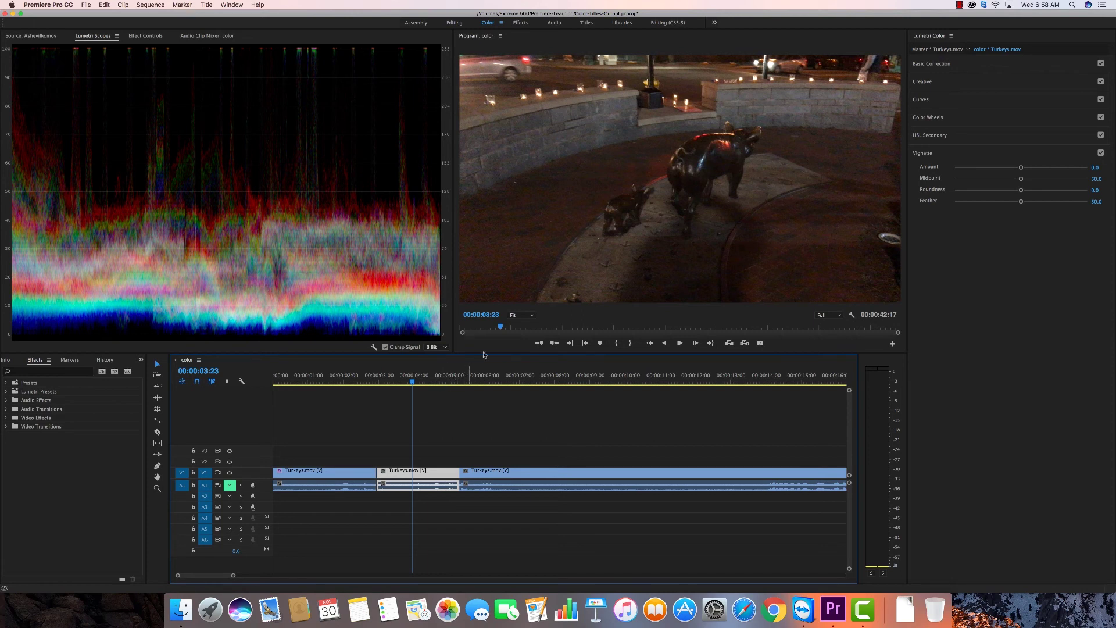
- Return to the Editing (CS5.5) workspace and show the middle clip's Effect Controls
left_click(663, 23)
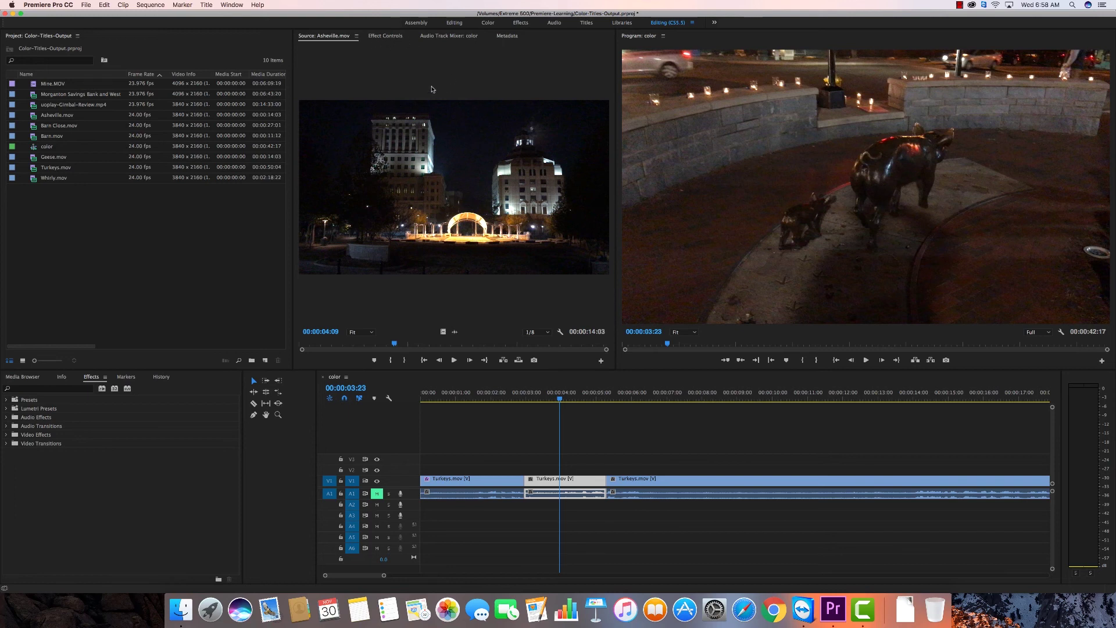
left_click(386, 37)
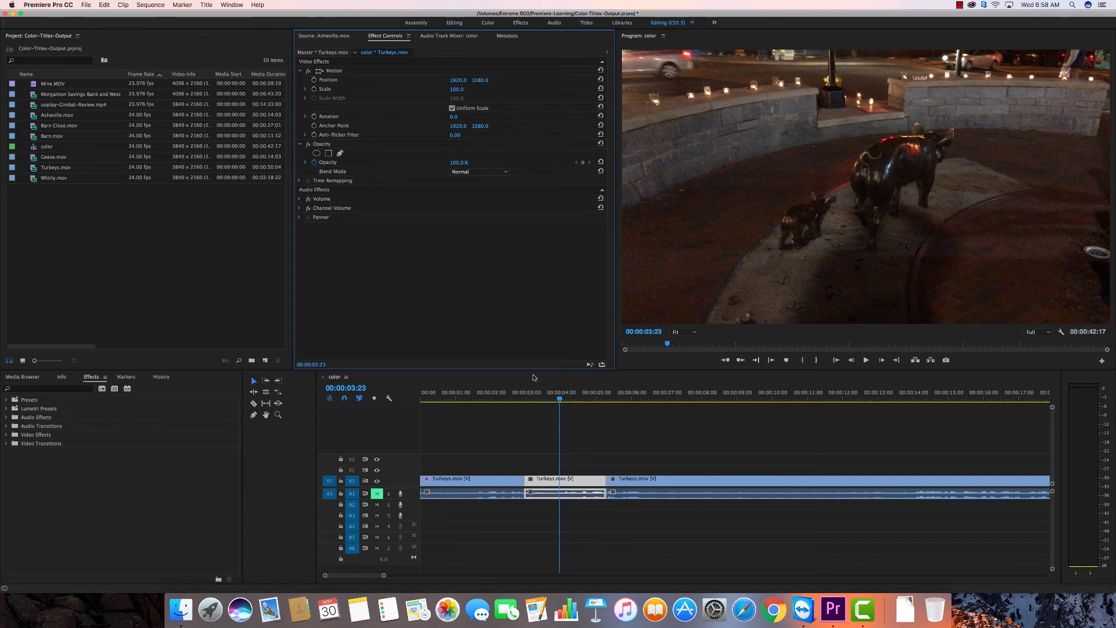
- Select the first Turkeys.mov clip and its Lumetri Color effect in Effect Controls
left_click_drag(561, 401, 494, 401)
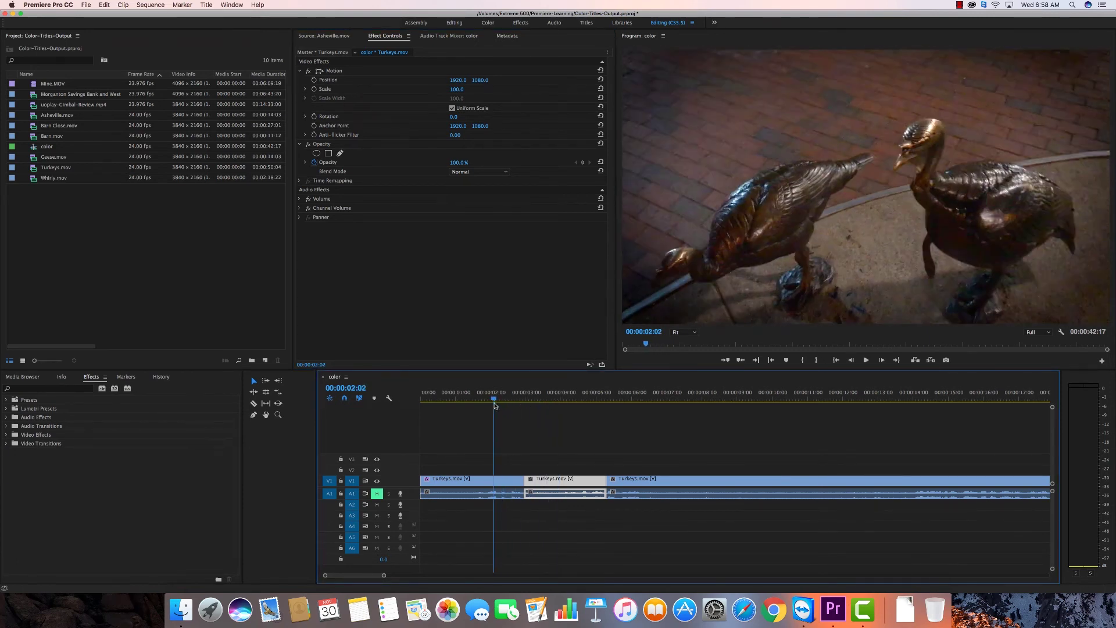
left_click(477, 482)
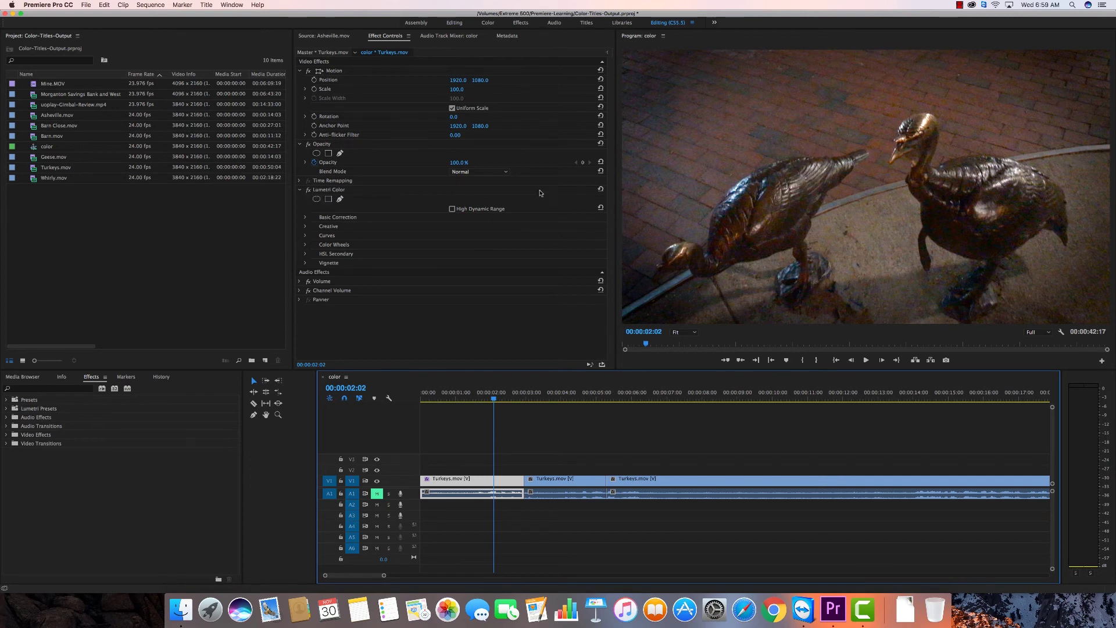
left_click(328, 190)
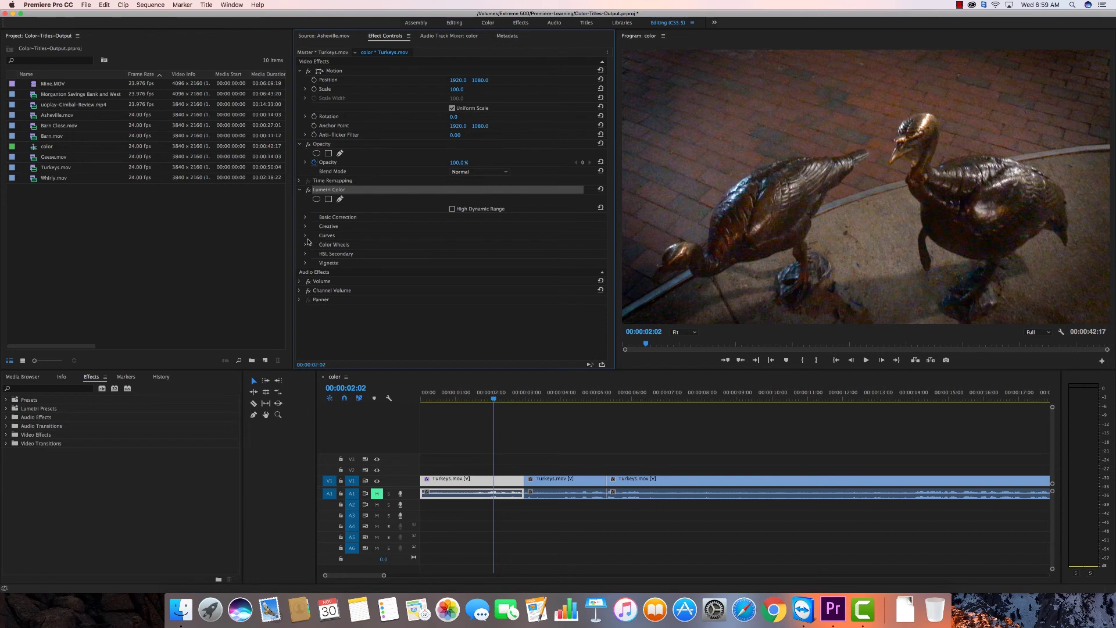
- Check the effect's Basic Correction and Vignette settings in Effect Controls
left_click(305, 217)
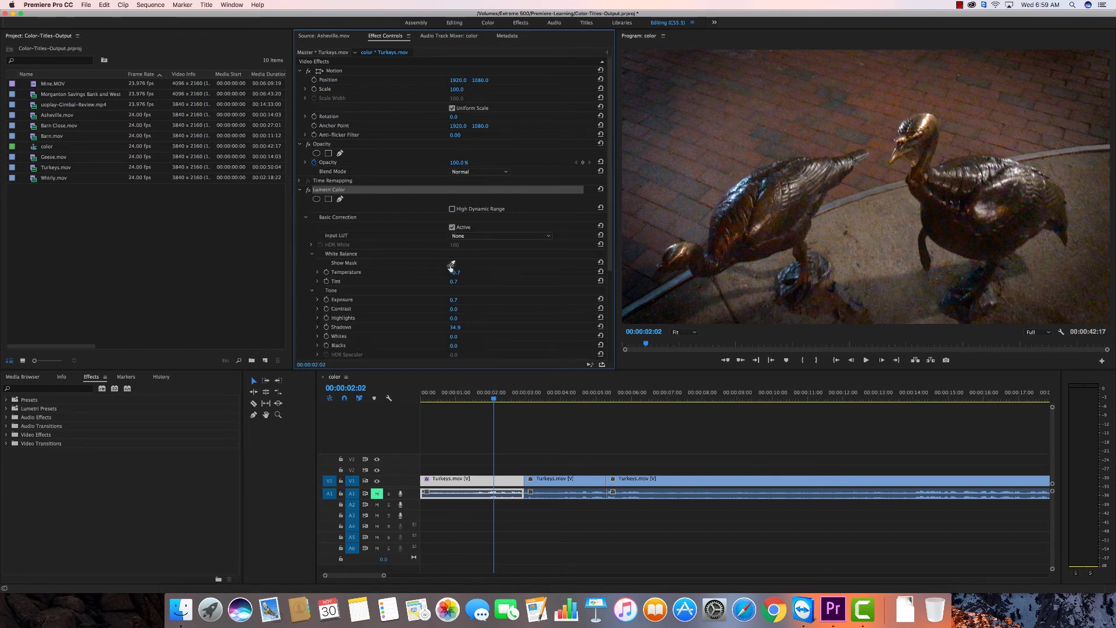
scroll(611, 216, "down", 5)
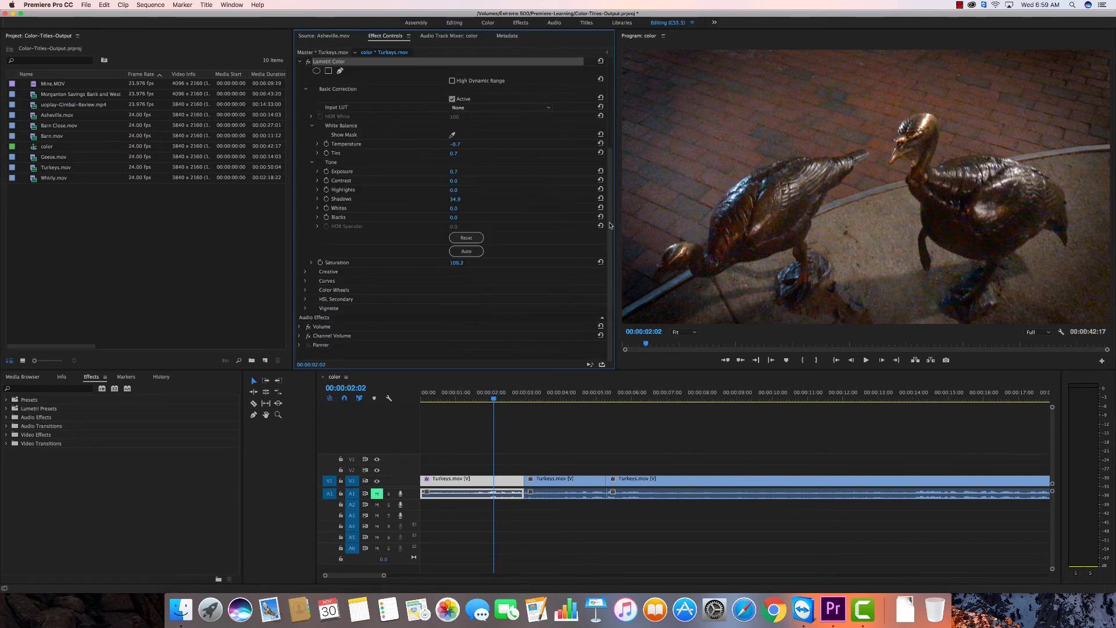
scroll(553, 164, "up", 5)
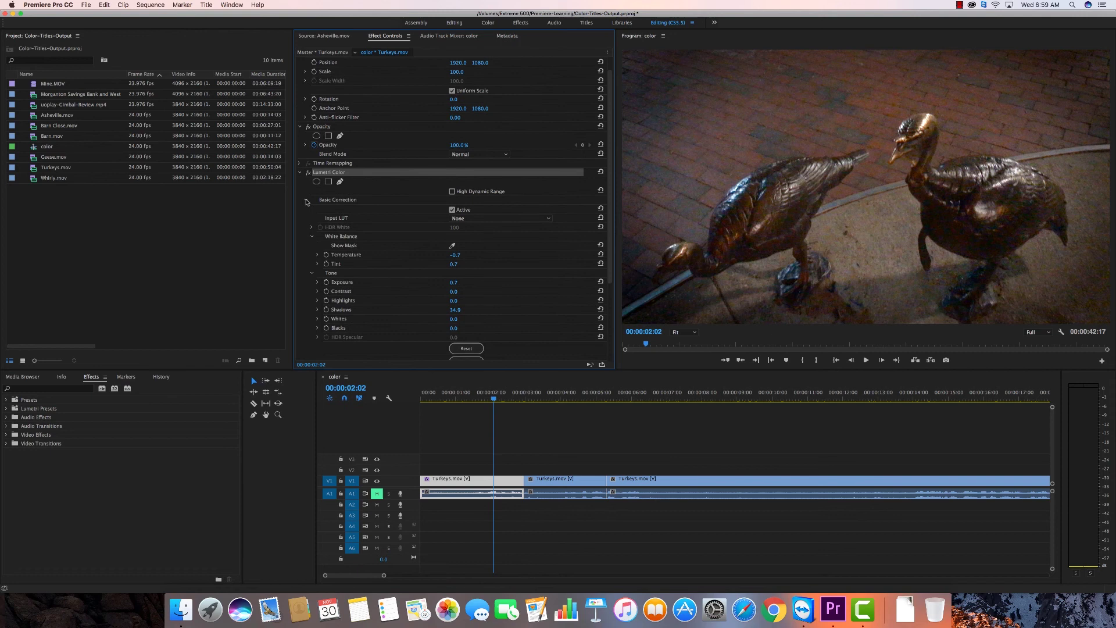
left_click(306, 201)
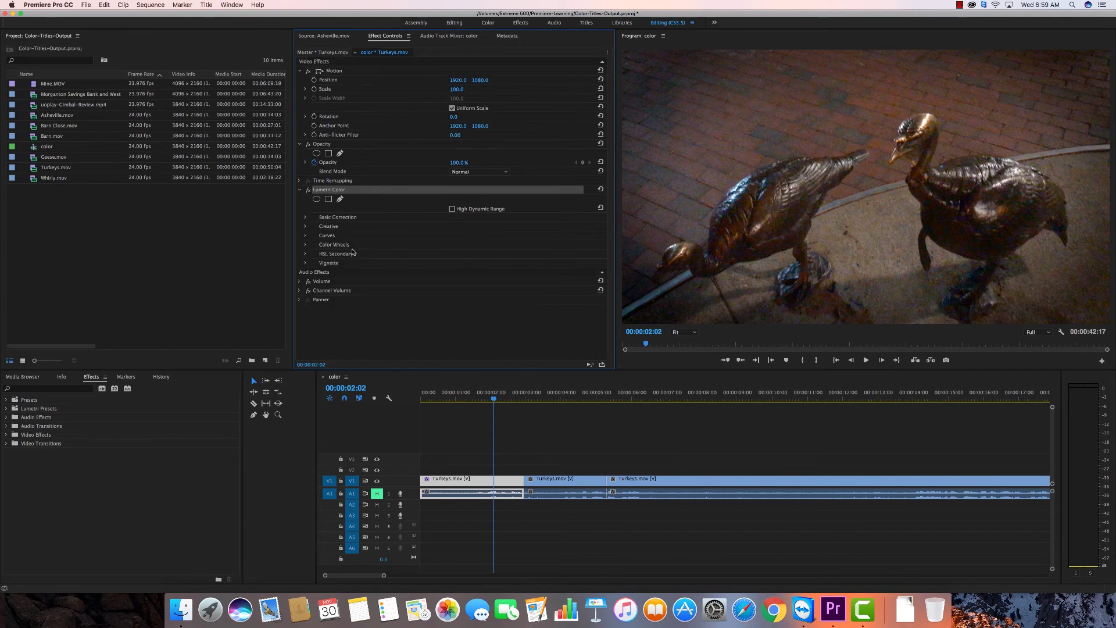
left_click(306, 263)
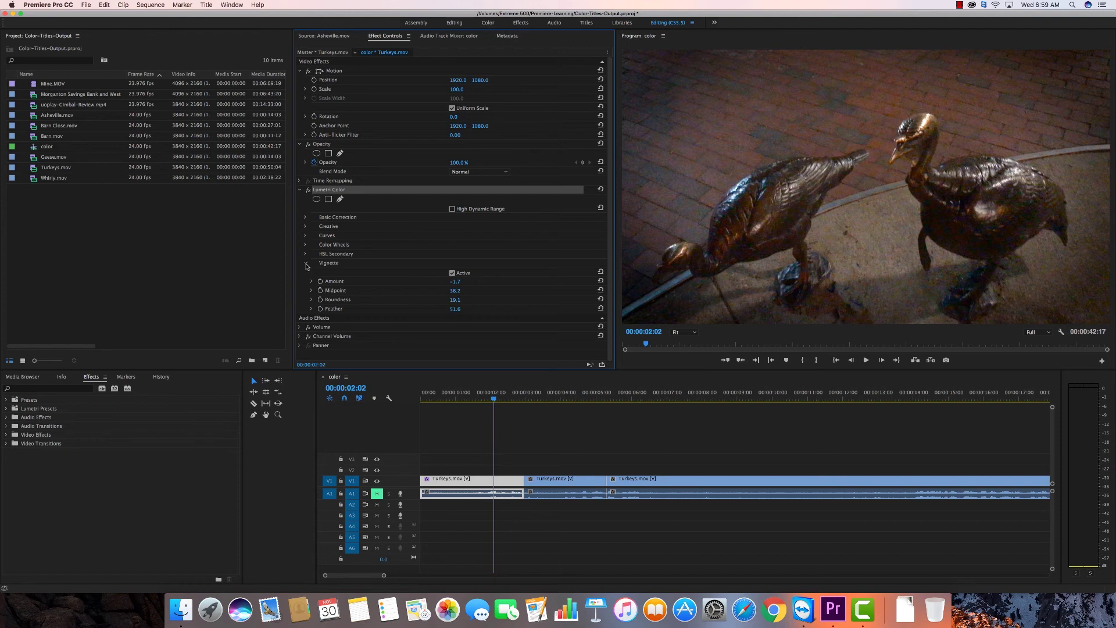
left_click(307, 265)
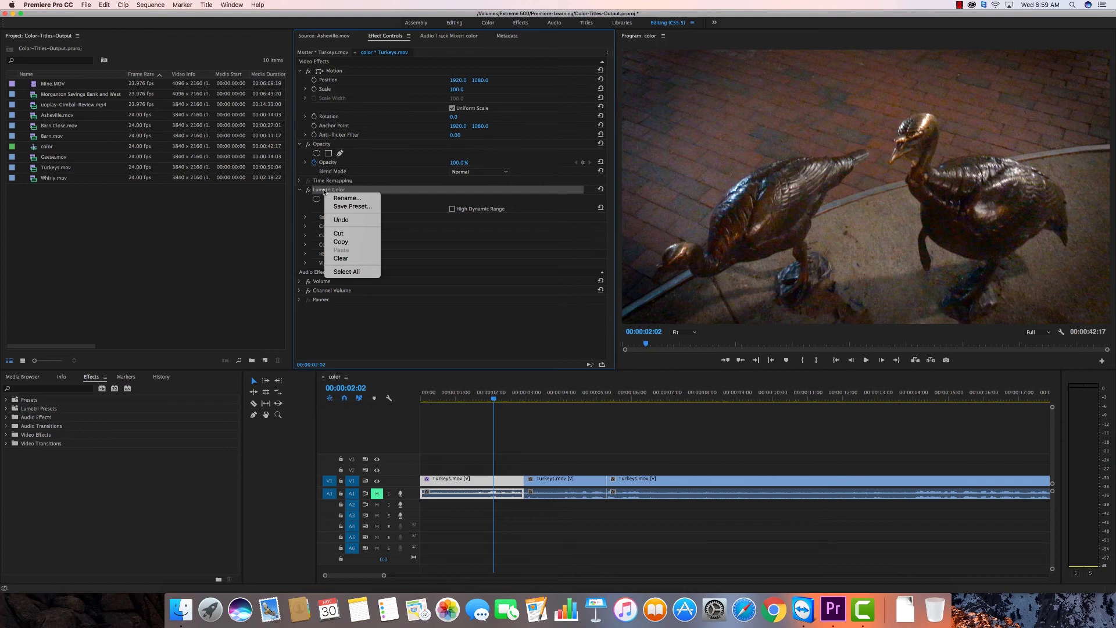
- Copy Lumetri Color and paste it onto the middle Turkeys.mov clip with the pig statues
left_click(346, 243)
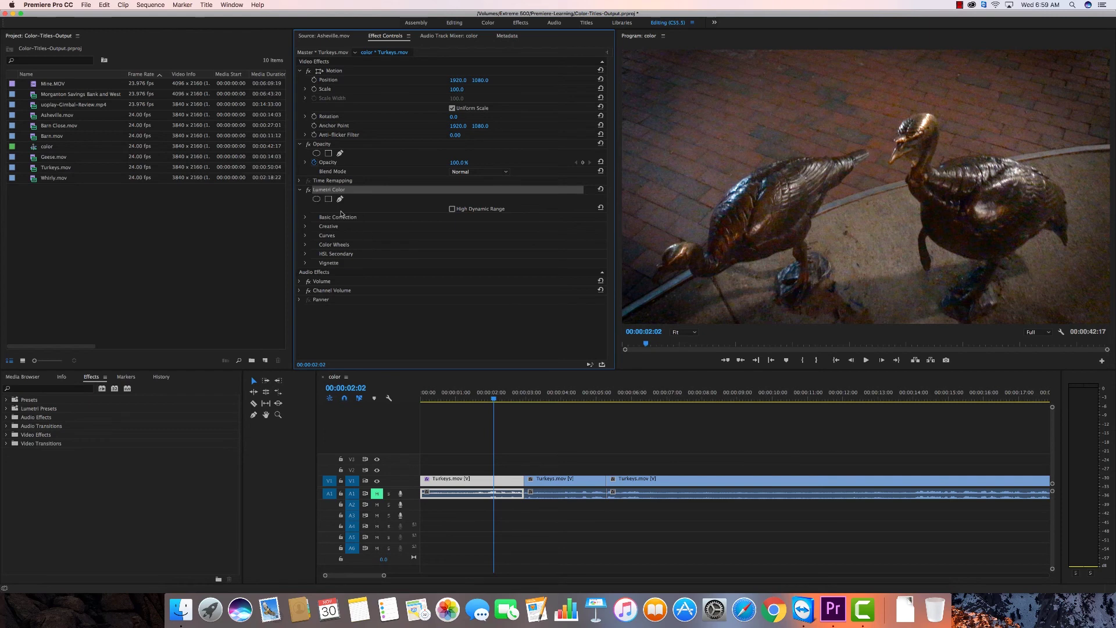
left_click_drag(493, 399, 522, 399)
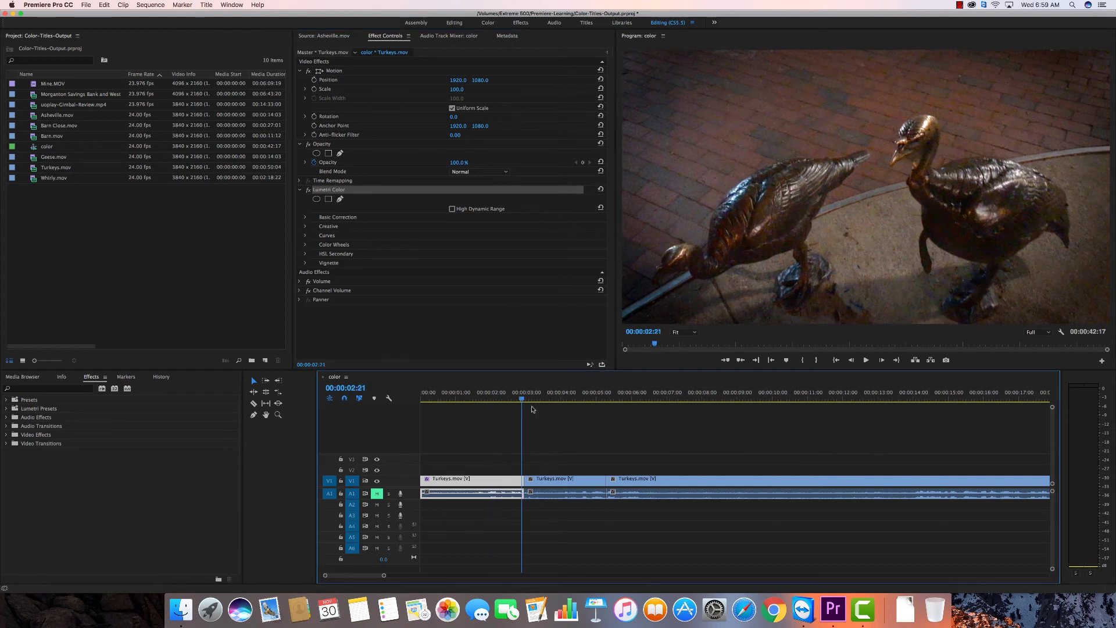
left_click(550, 397)
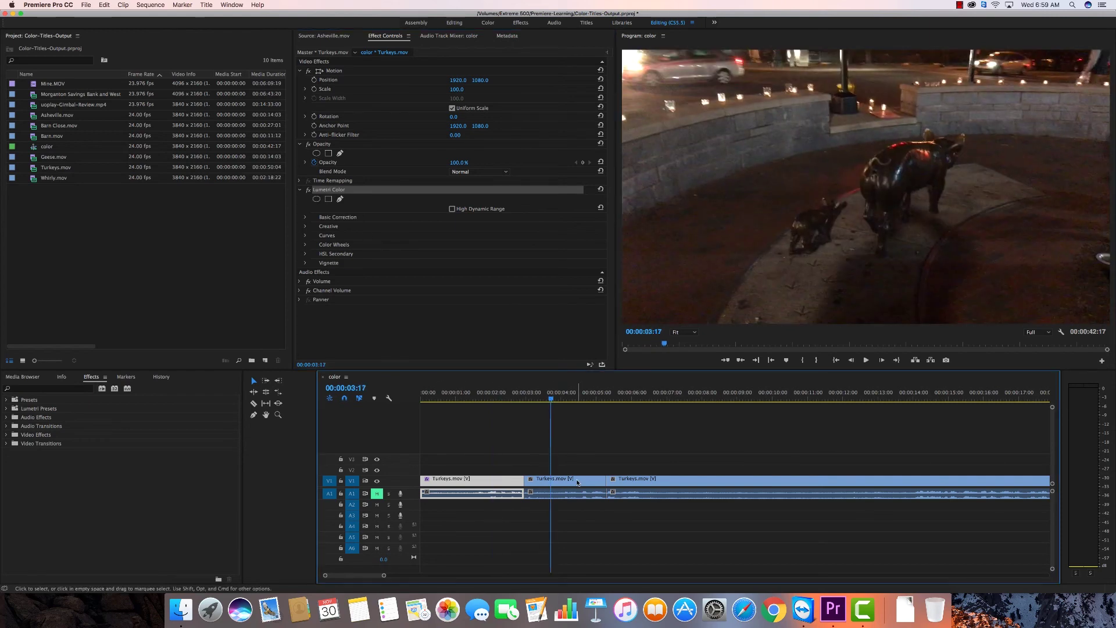
left_click(577, 481)
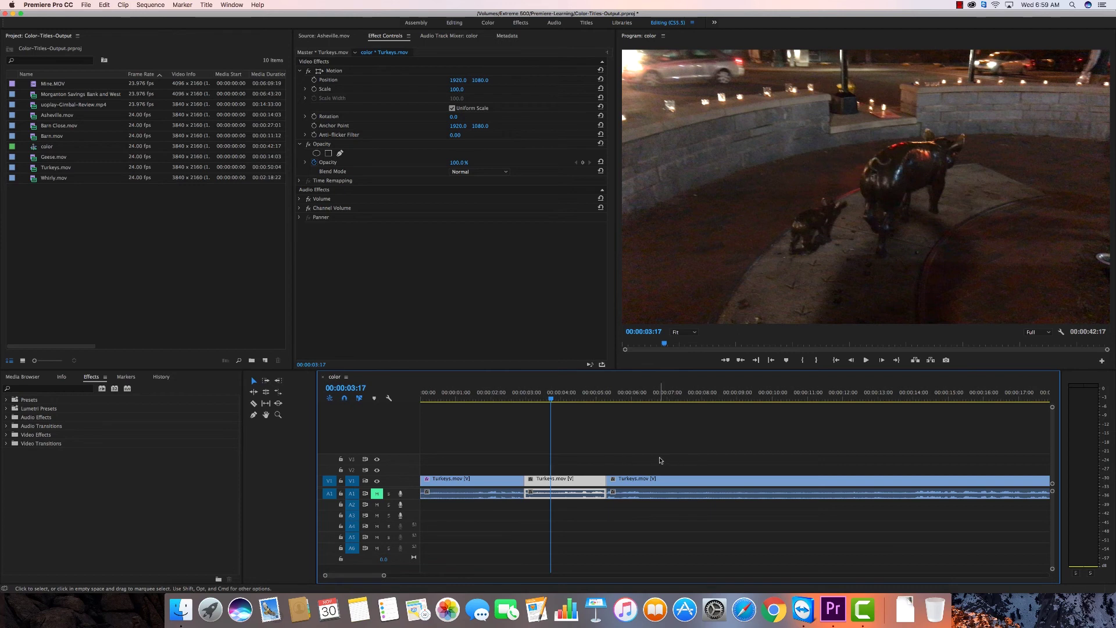
key("super+v")
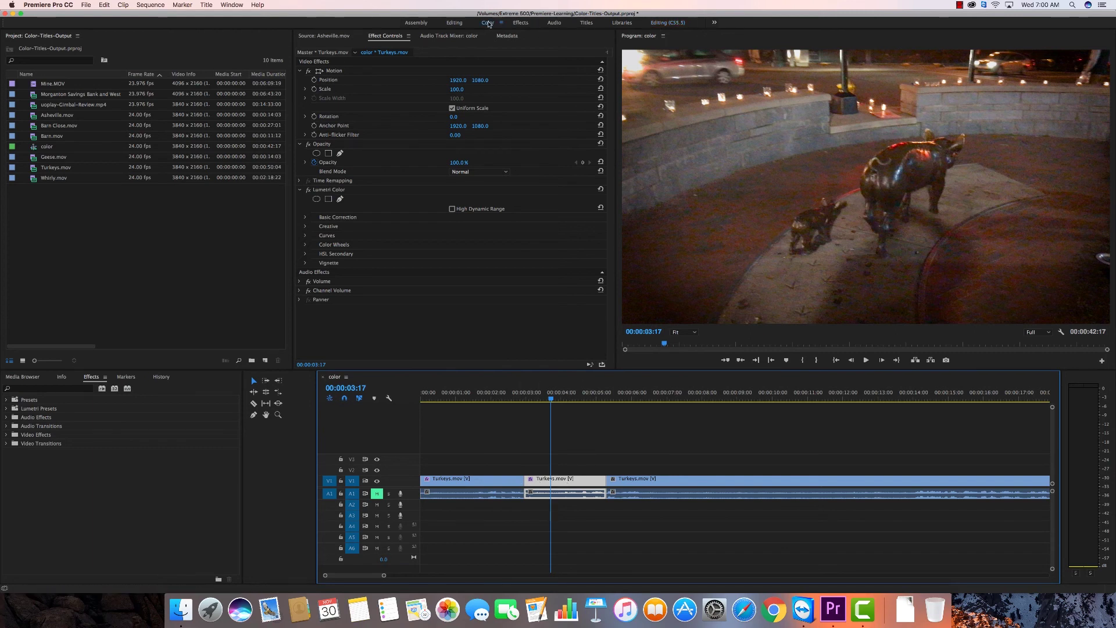
- In the Color workspace, set the pig clip's exposure to 0.1 and shadows to 61.8
left_click(487, 23)
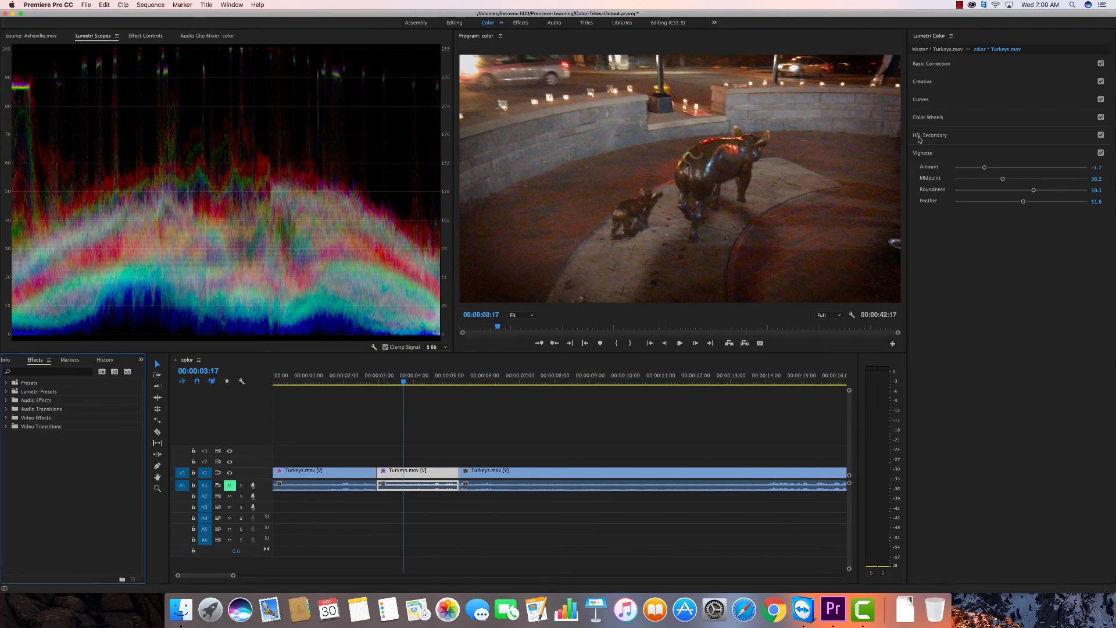
left_click(930, 66)
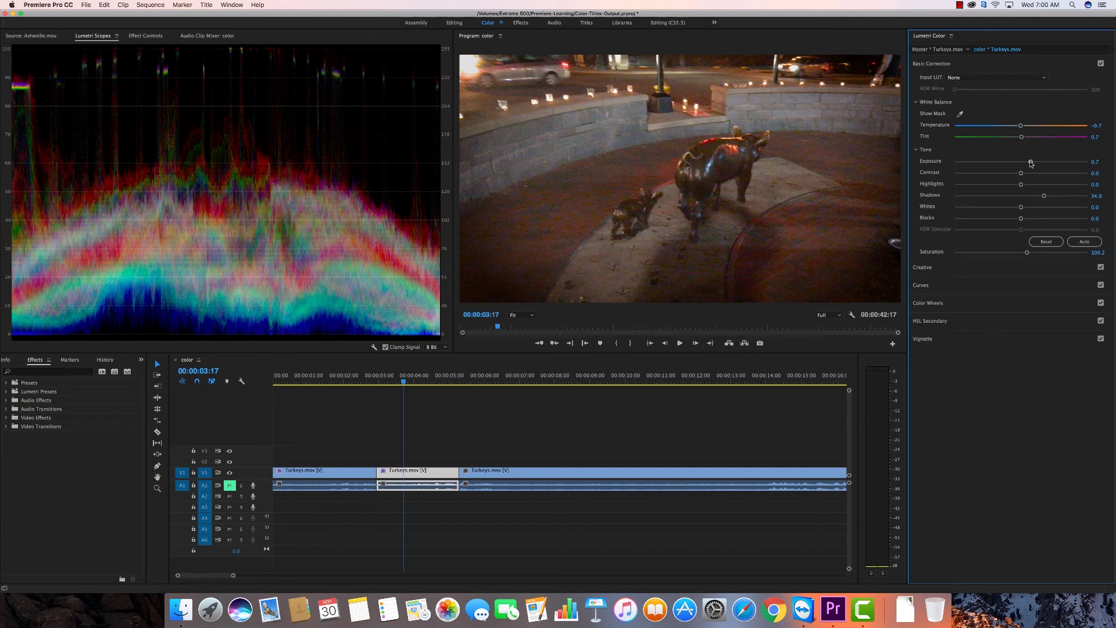
left_click_drag(1030, 162, 1021, 162)
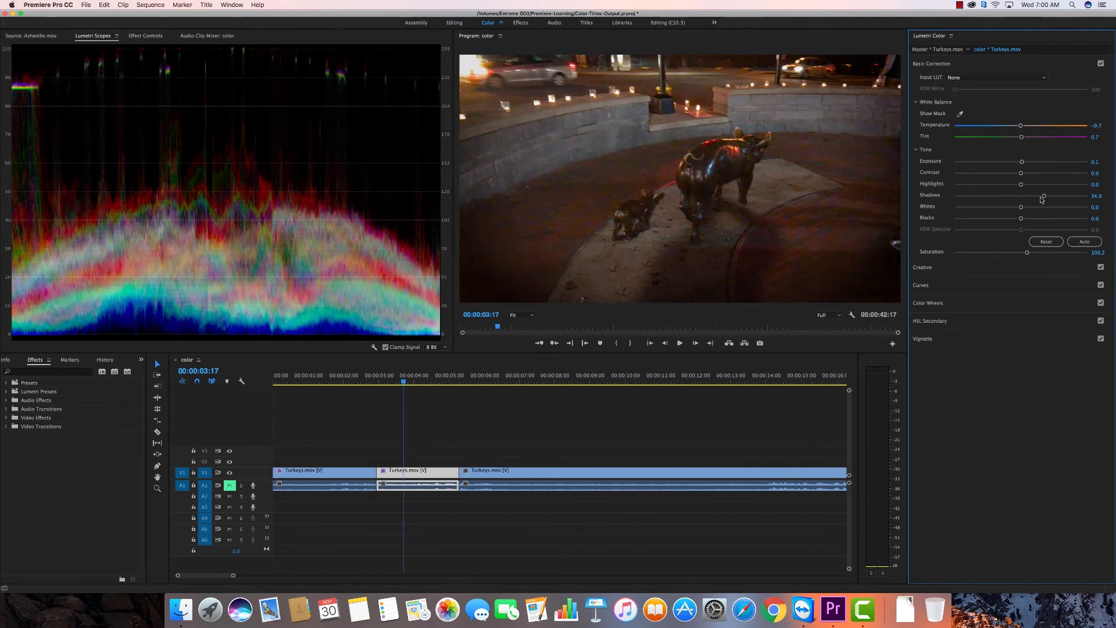
left_click_drag(1044, 195, 1061, 197)
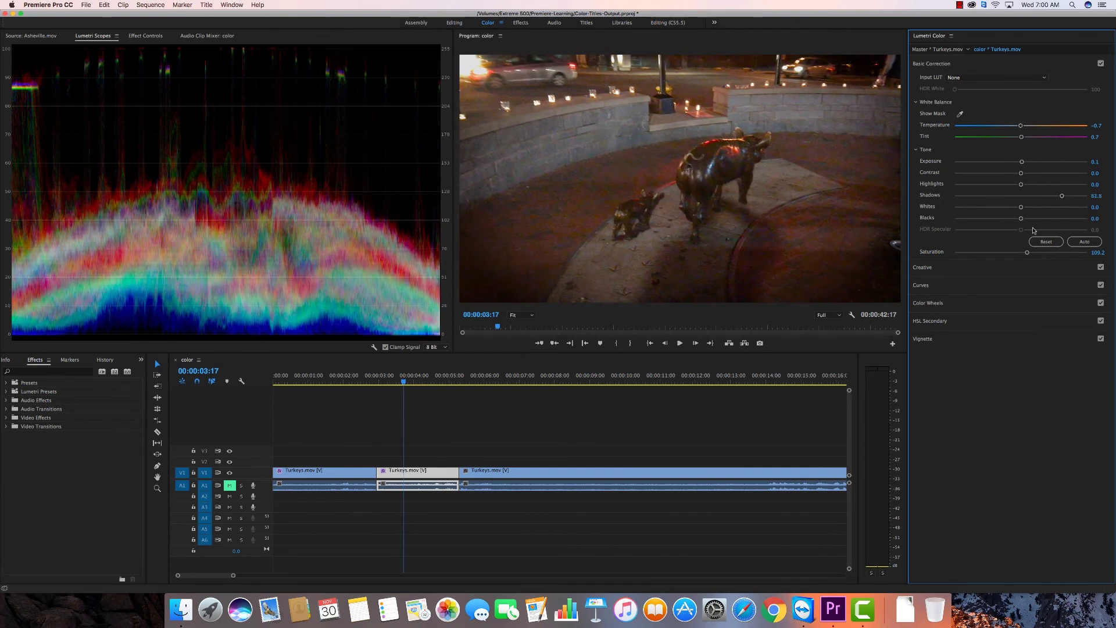
left_click(928, 340)
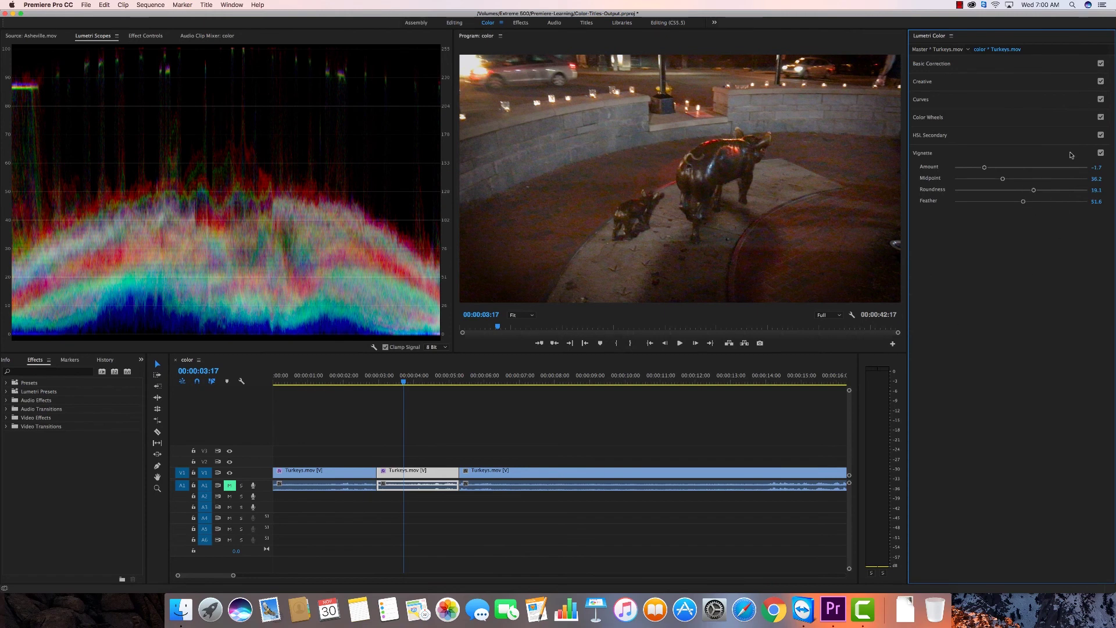
- Compare the pig clip's vignette off and on, then ease its Amount from -1.7 to -0.4
left_click(1100, 153)
left_click(1100, 154)
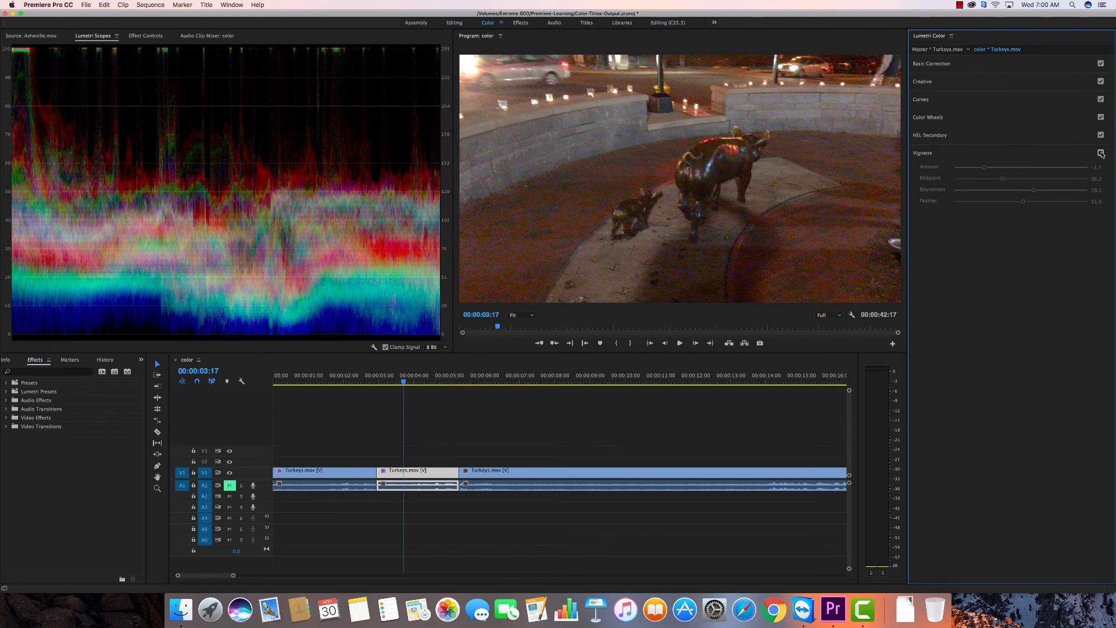
left_click(1100, 153)
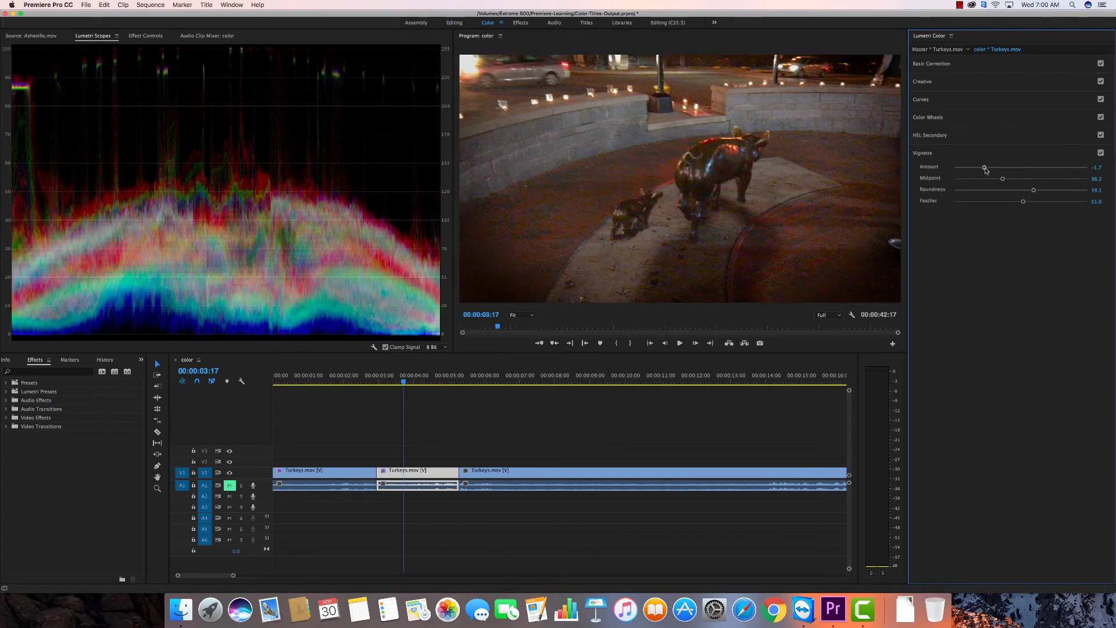
left_click_drag(985, 169, 1010, 174)
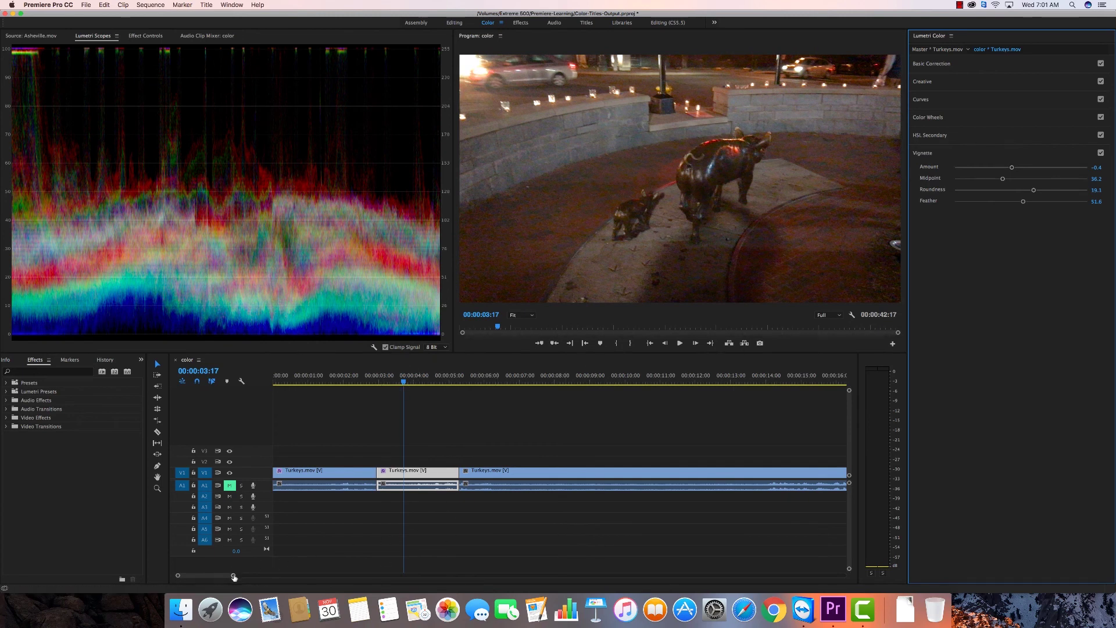
- Switch to the Editing (CS5.5) workspace with the timeline zoomed out, and select the third Turkeys.mov clip
left_click_drag(233, 575, 263, 575)
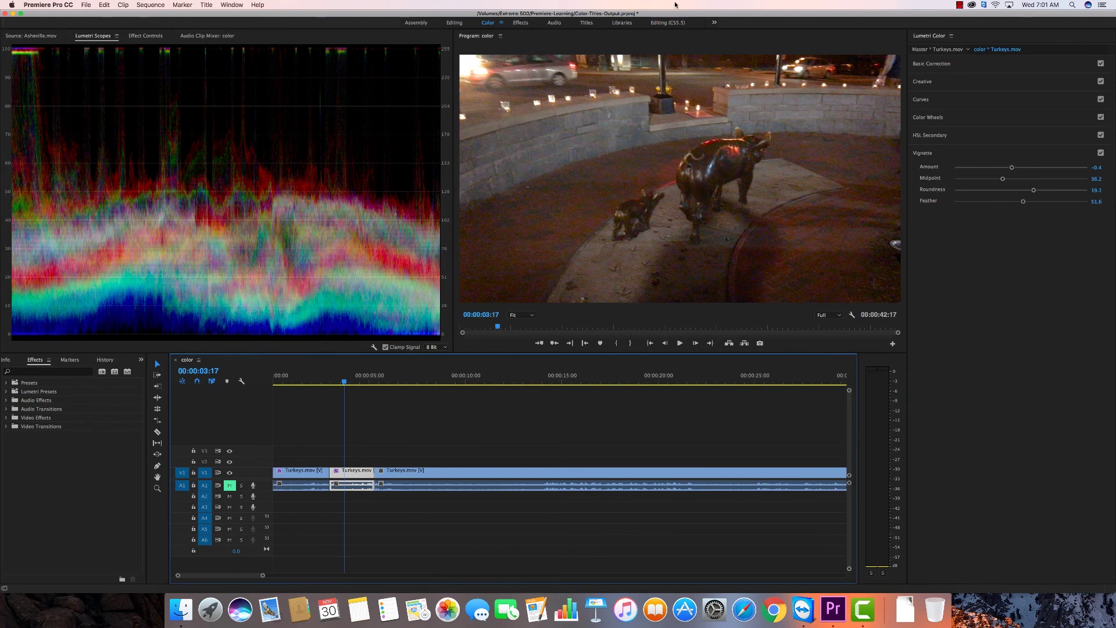
left_click(668, 22)
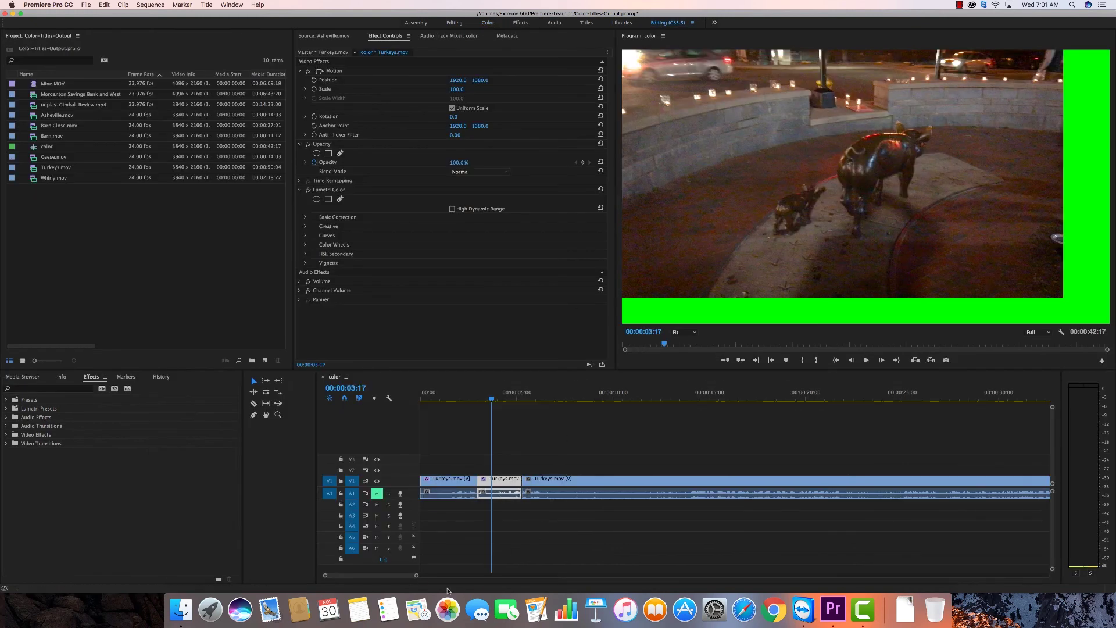
left_click_drag(431, 576, 467, 575)
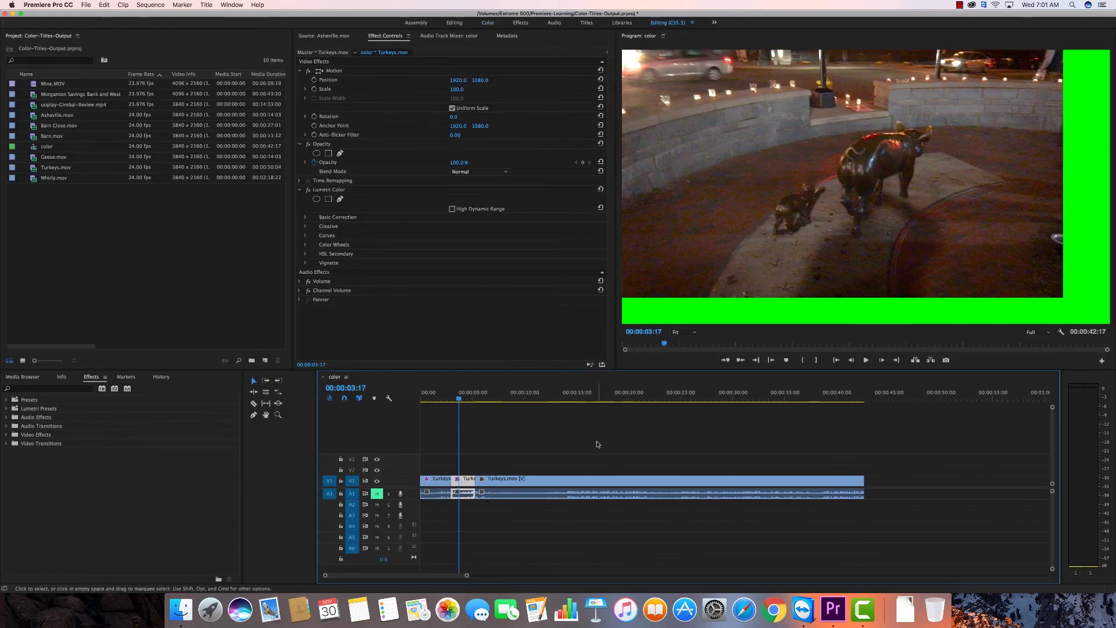
left_click(563, 495)
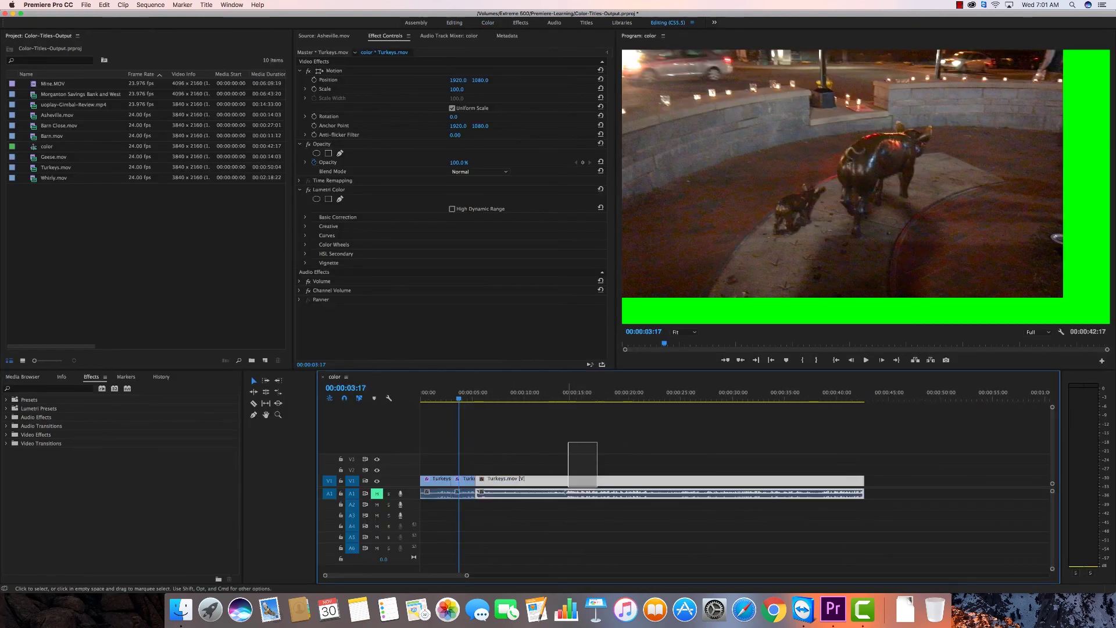
- Delete only the long third Turkeys.mov clip on V1, leaving a 00:00:05:07 sequence
left_click(593, 458)
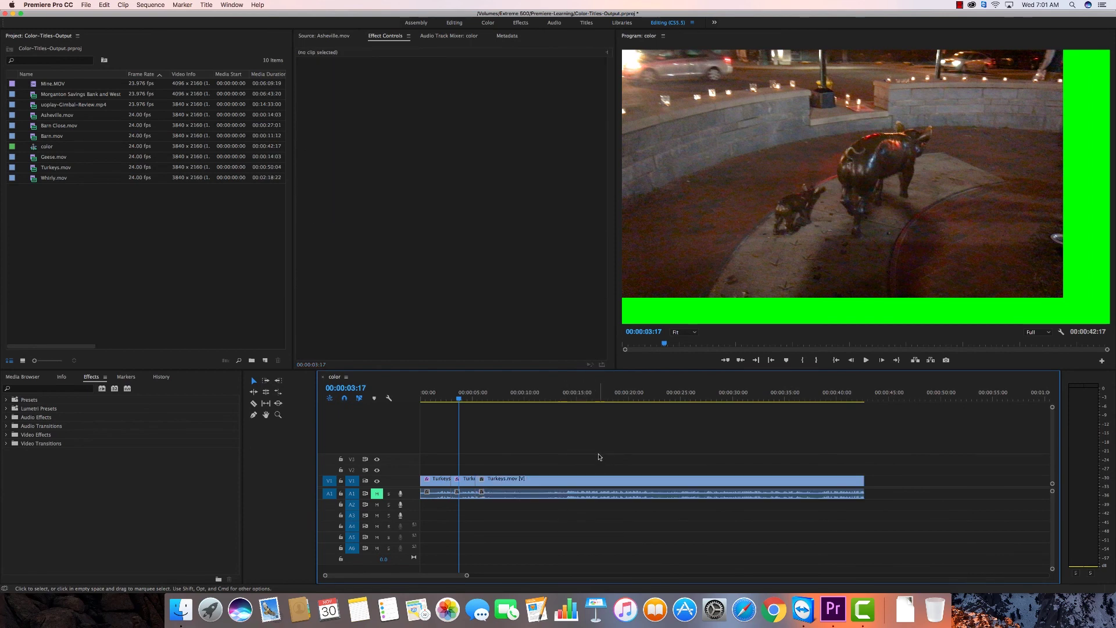
left_click_drag(599, 457, 579, 492)
left_click(627, 472)
left_click(593, 487)
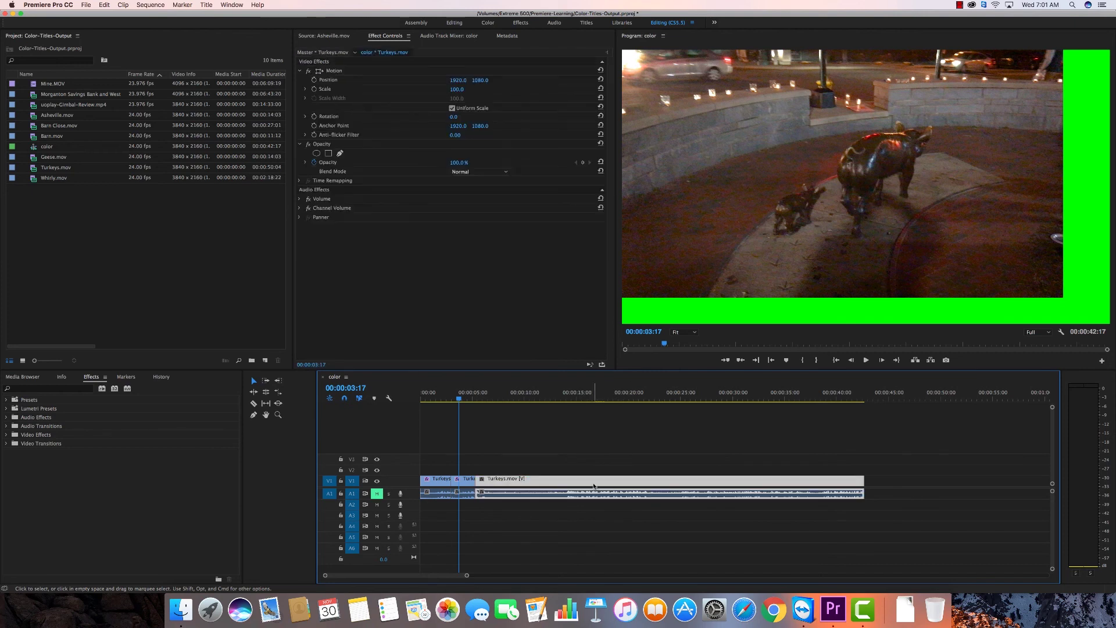
key("Delete")
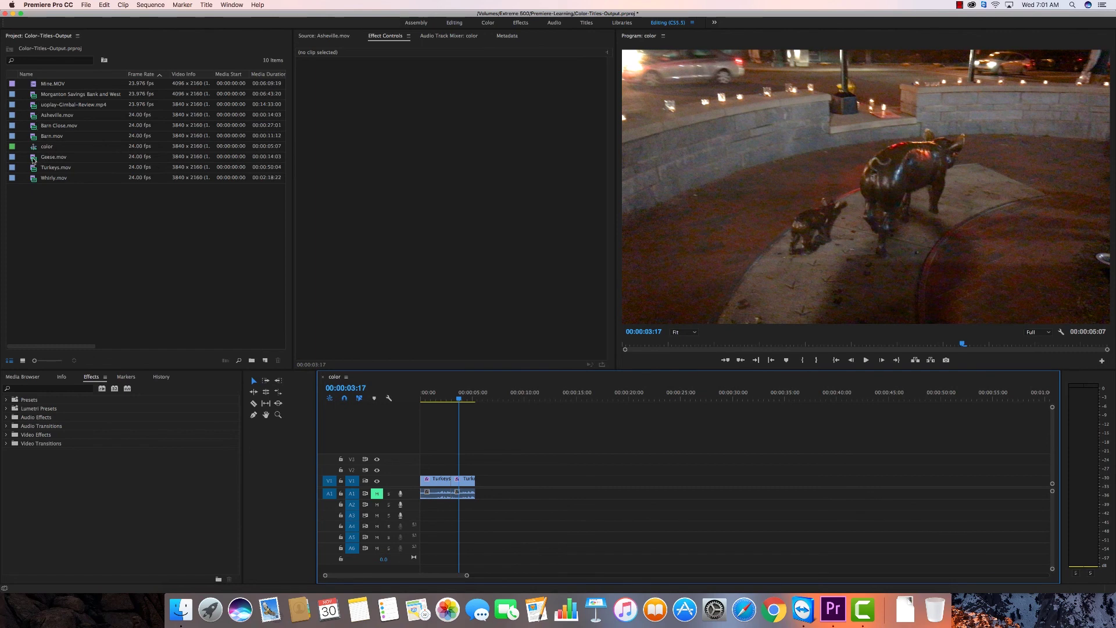
- Preview Geese.mov in the Source monitor and mark a roughly 3-second In/Out excerpt
double_click(33, 158)
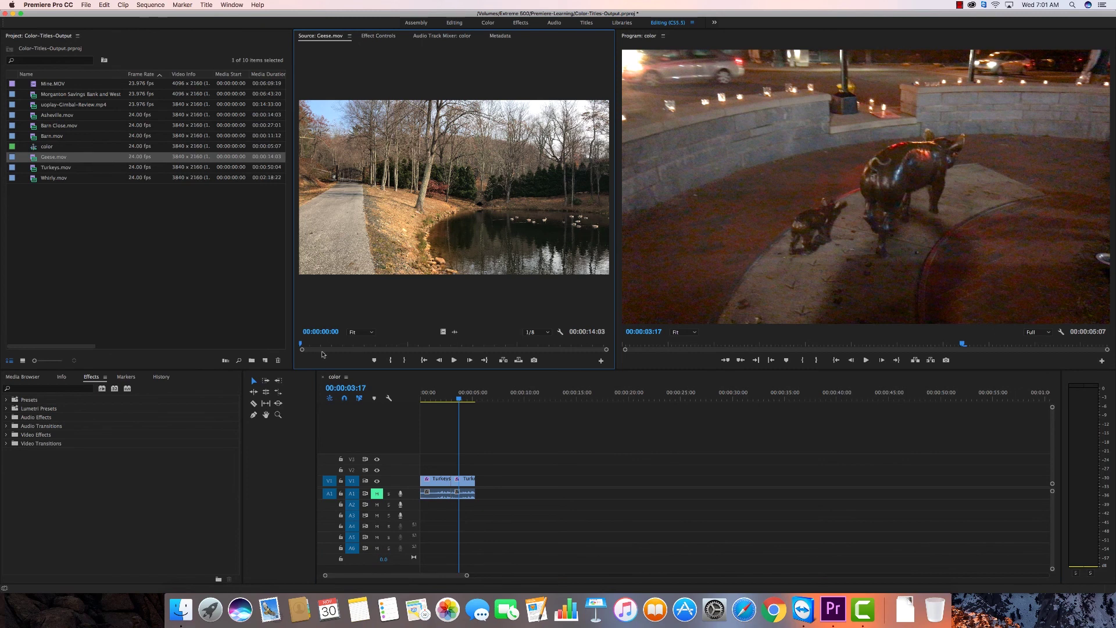
key("space")
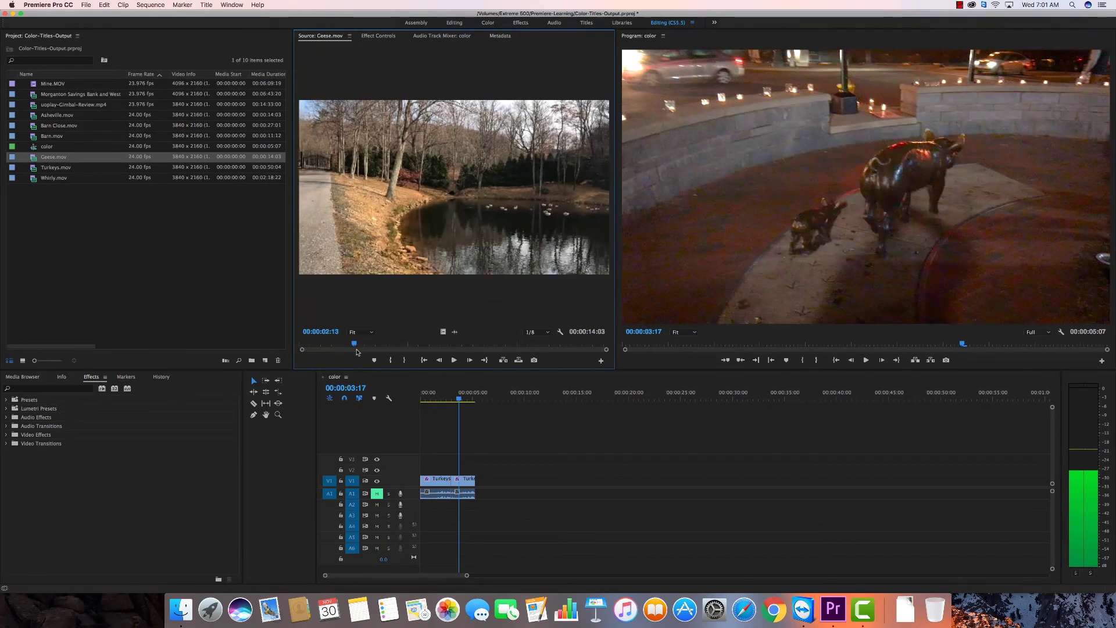
left_click_drag(357, 352, 376, 353)
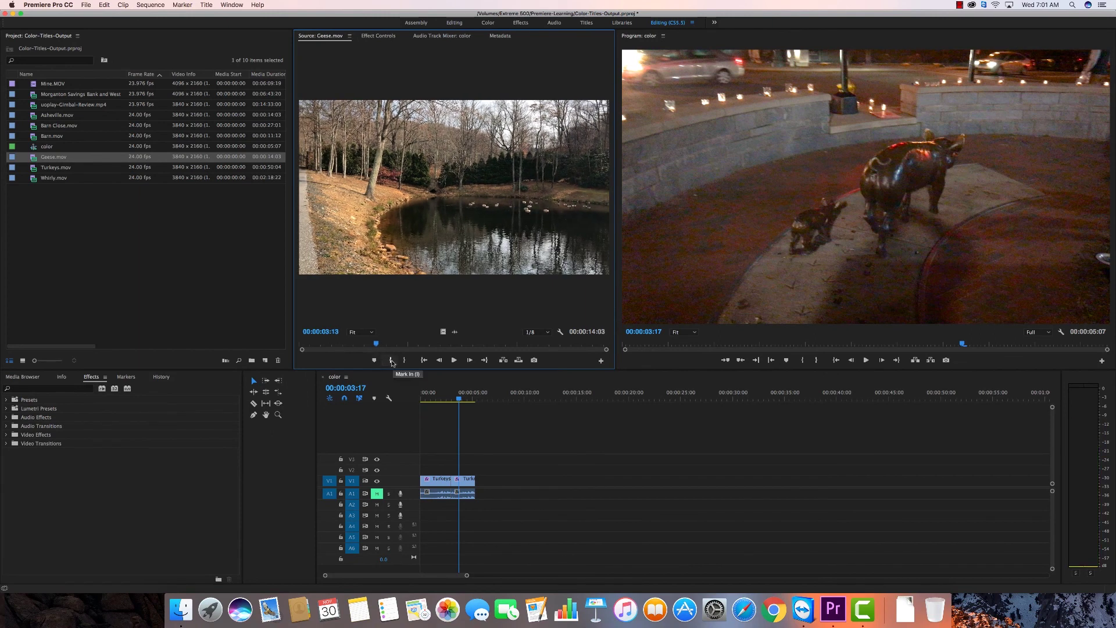
left_click(392, 361)
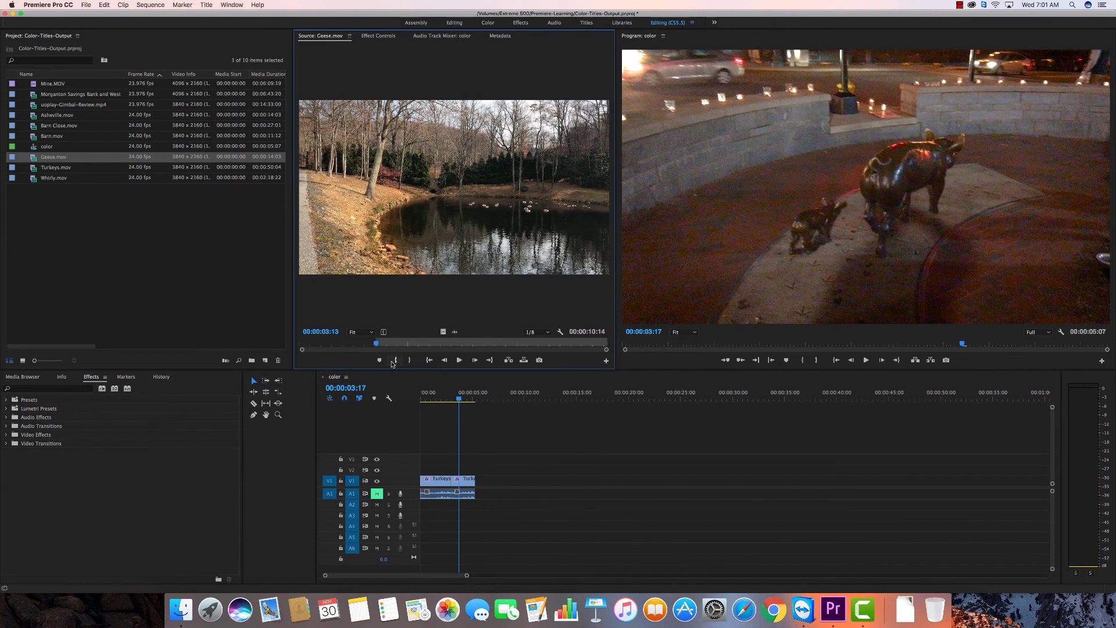
left_click_drag(376, 346, 448, 353)
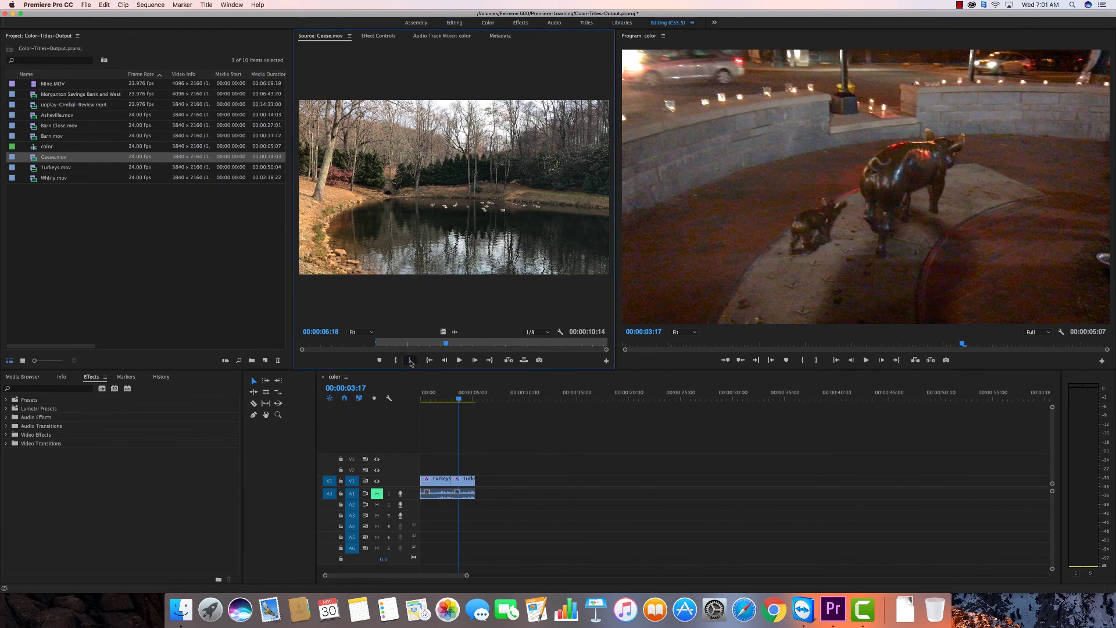
left_click(410, 360)
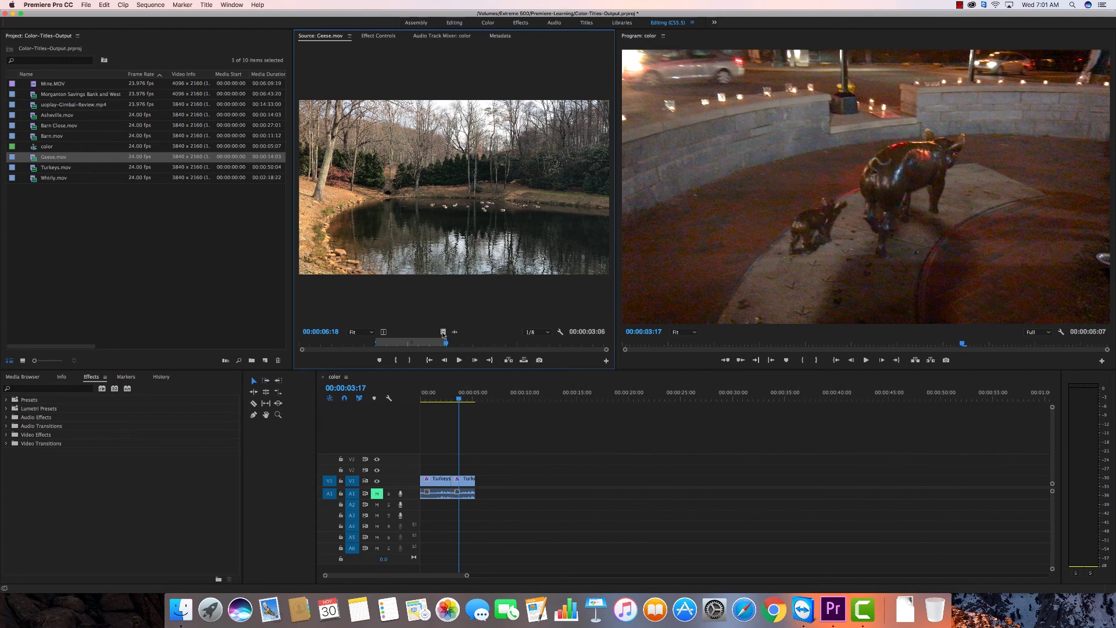
- Place the Geese excerpt's video on V1 after the Turkeys clips and delete the extra copy
left_click_drag(442, 331, 480, 482)
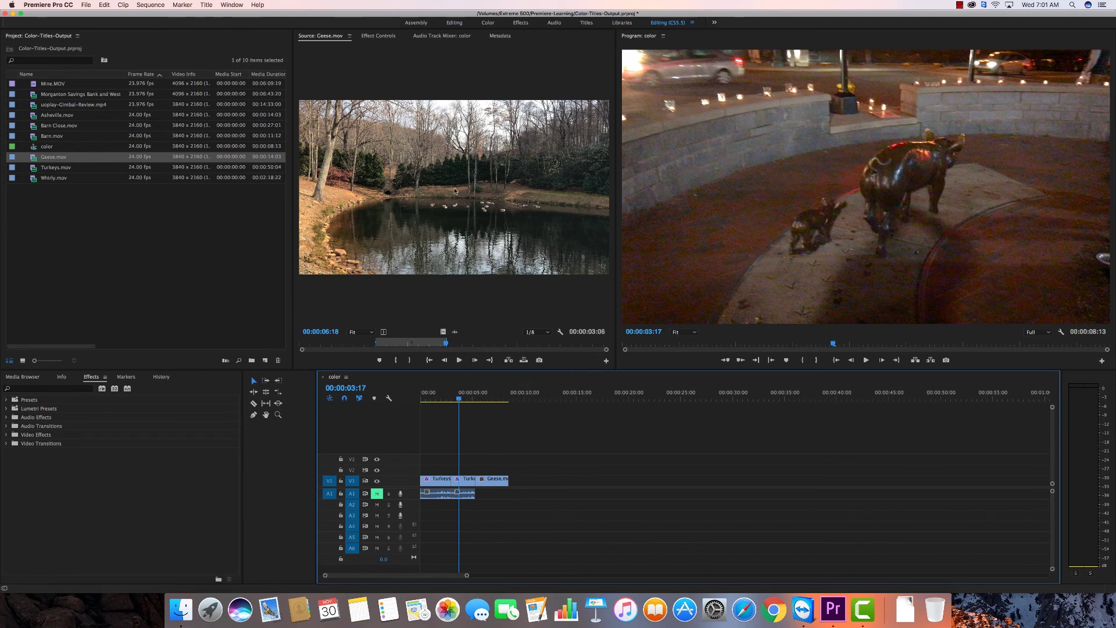
left_click_drag(453, 188, 575, 466)
left_click(553, 493)
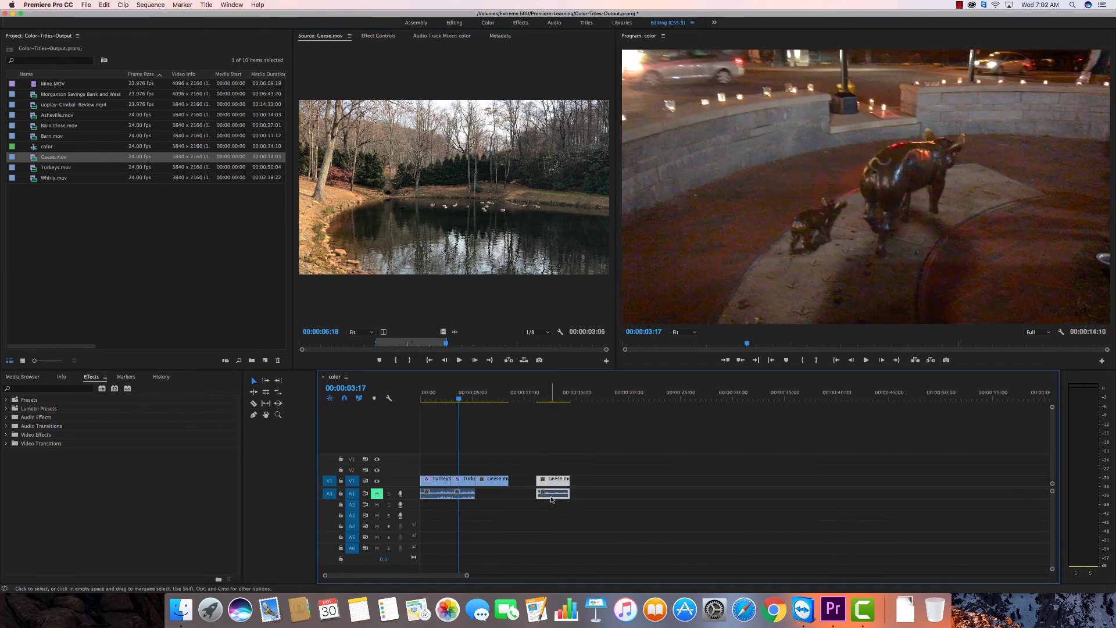
key("Delete")
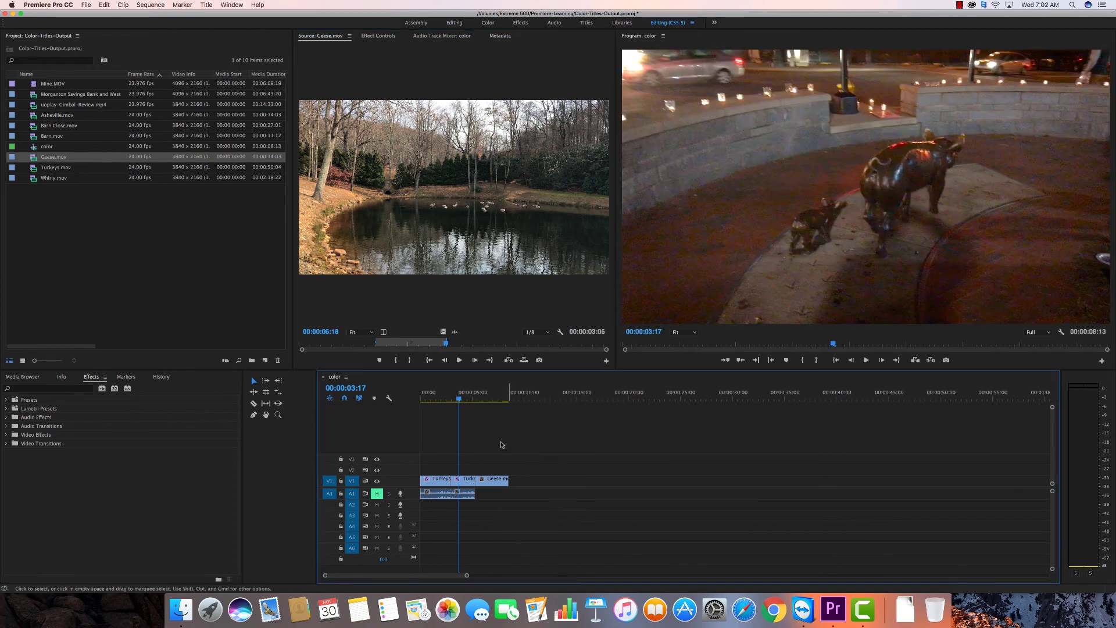
left_click(462, 400)
left_click_drag(462, 399, 487, 403)
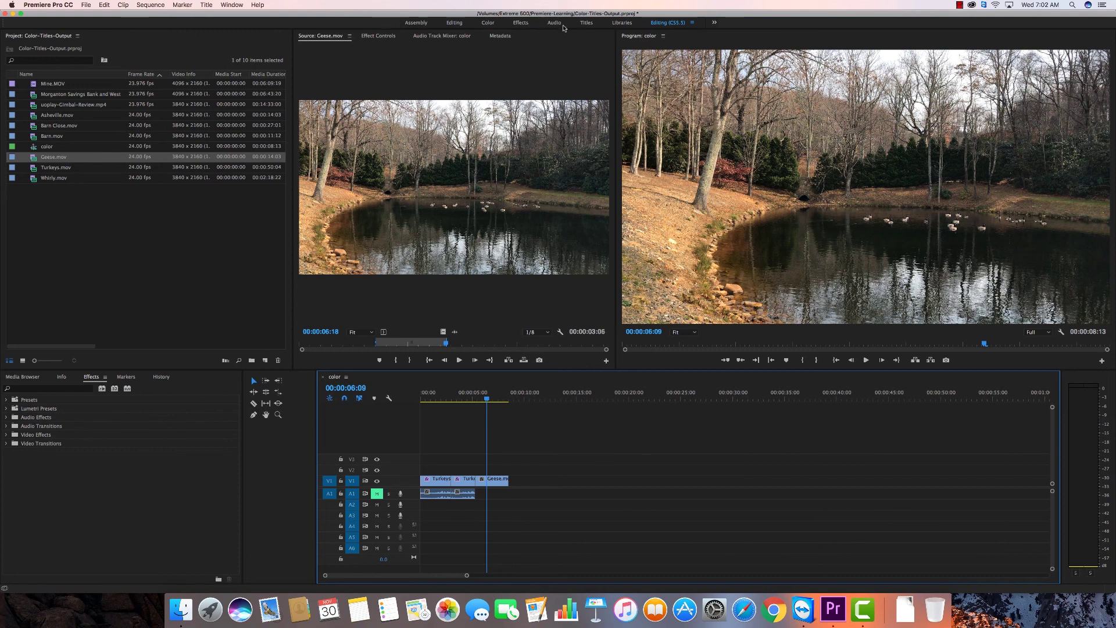
- In the Color workspace, give Geese.mov exposure 0.5, contrast 28.3, shadows 33.6 and saturation 142.8
left_click(488, 23)
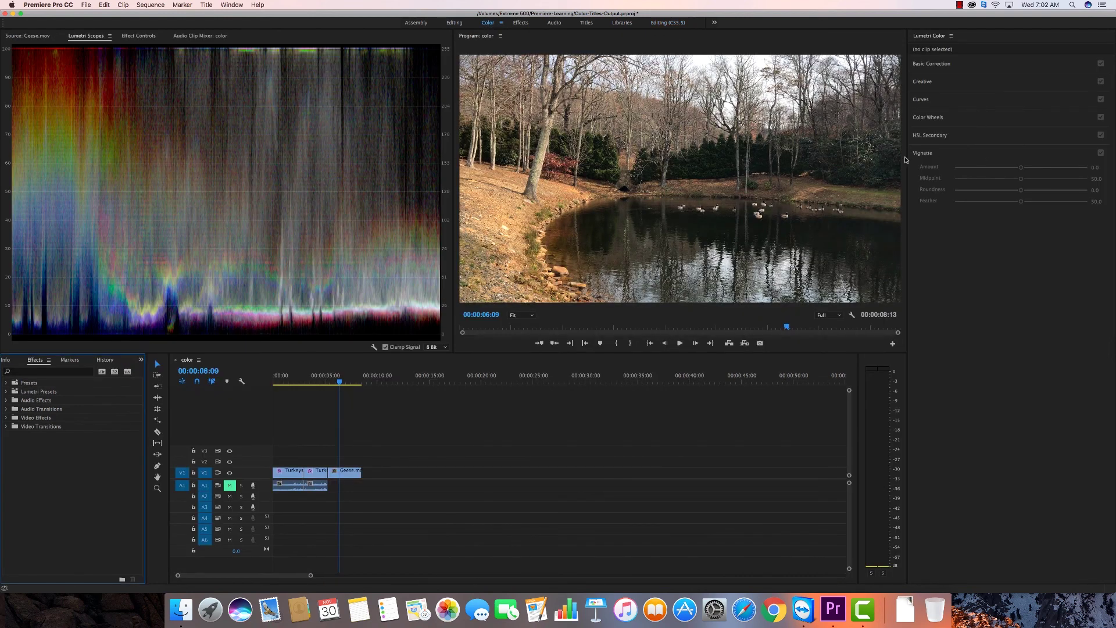
left_click(351, 472)
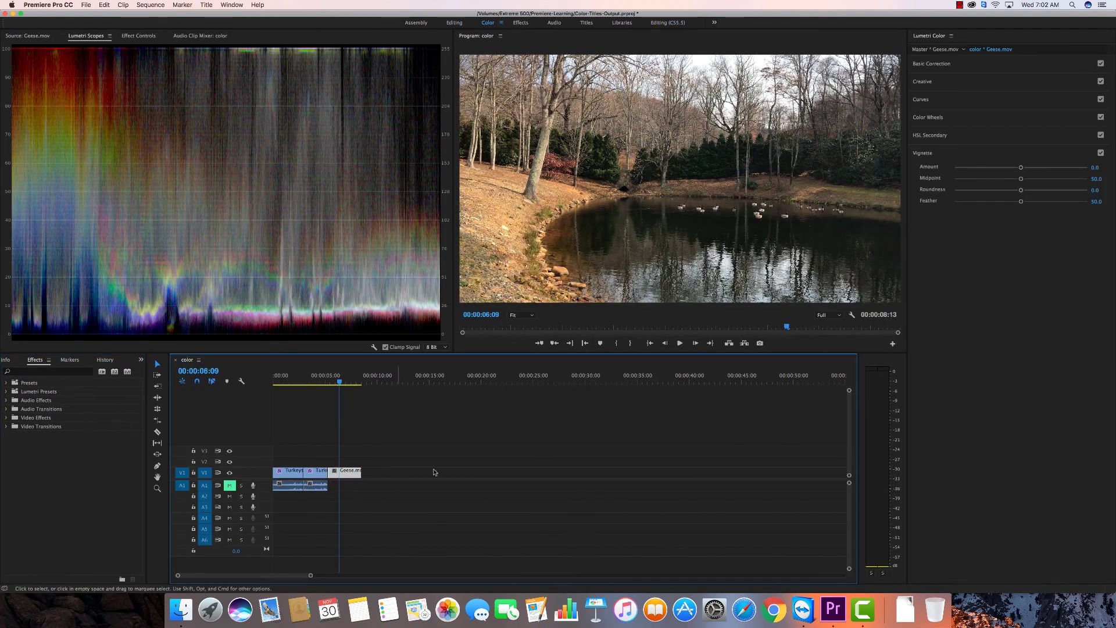
left_click(953, 68)
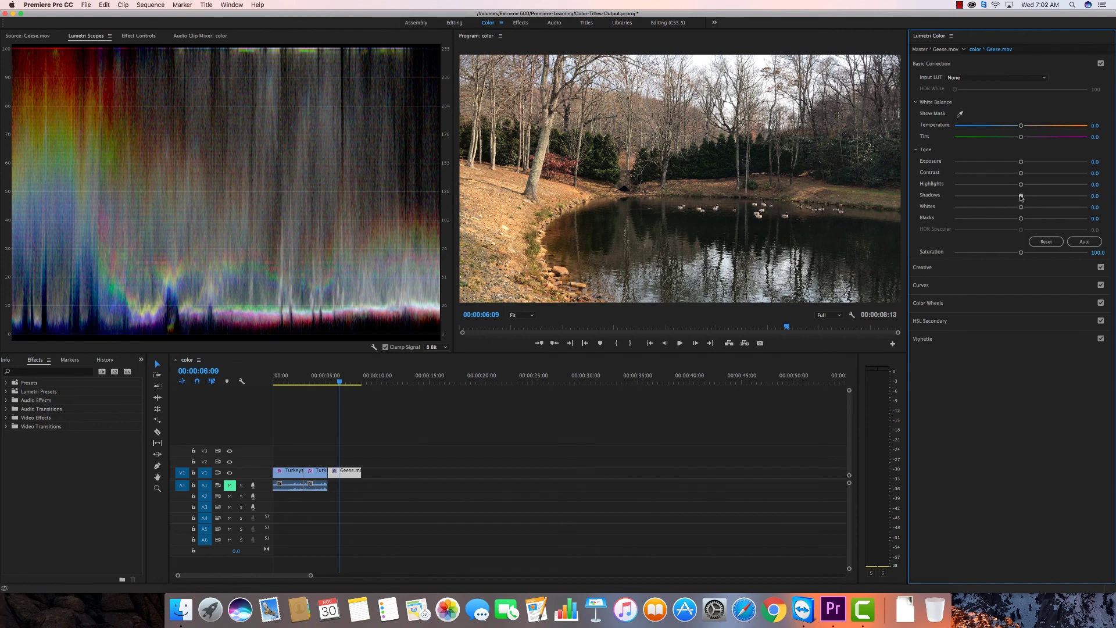
left_click_drag(1022, 197, 1043, 202)
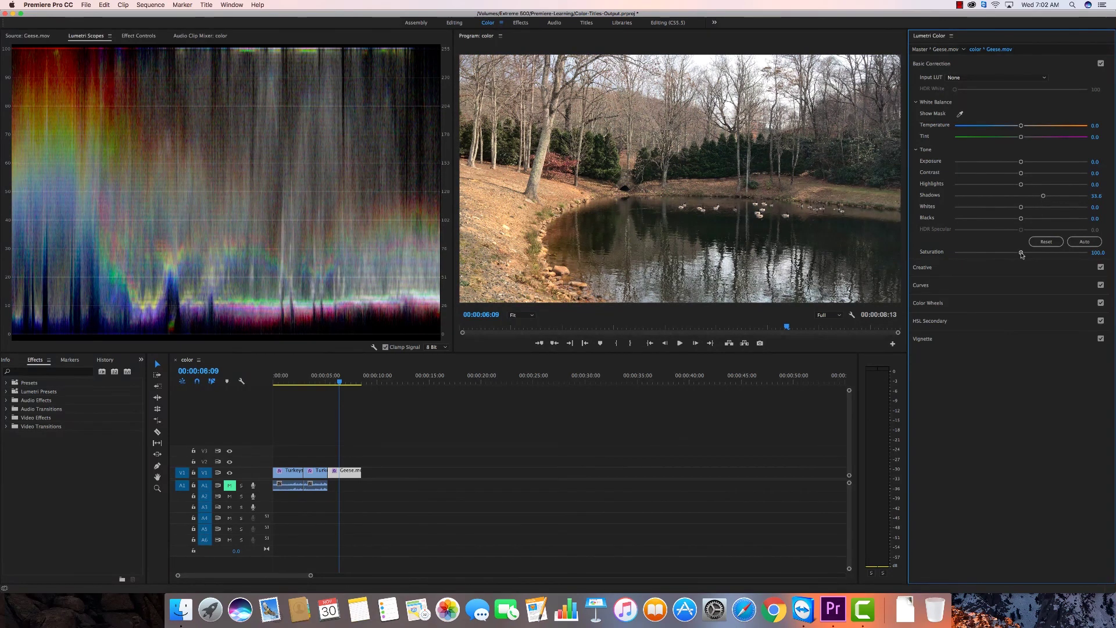
left_click_drag(1021, 254, 1049, 257)
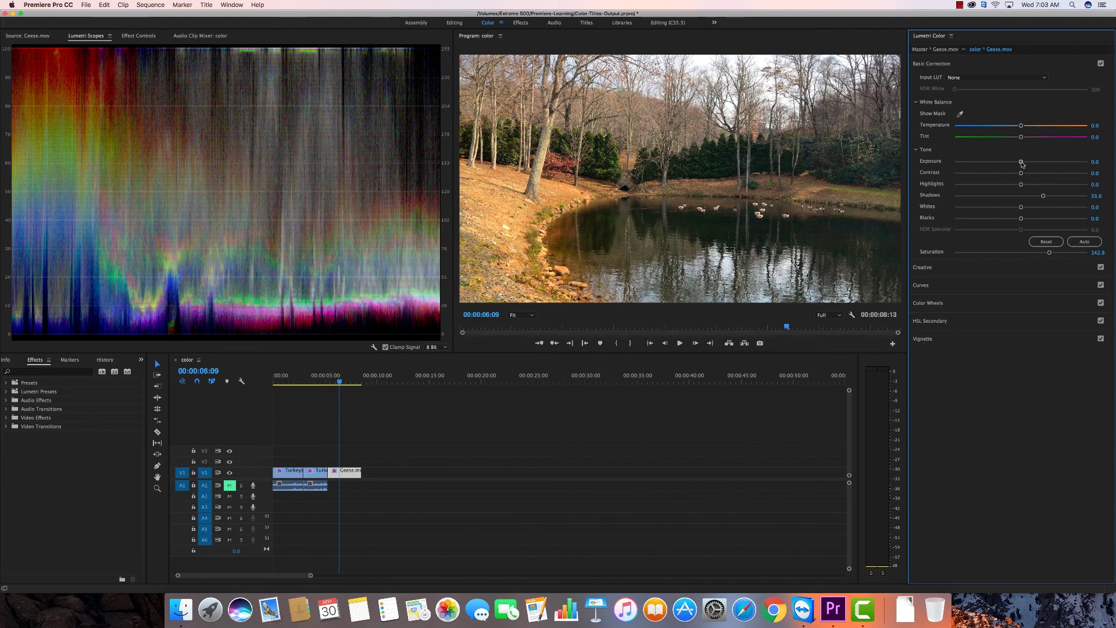
mouse_move(1021, 163)
left_mouse_down()
mouse_move(1063, 165)
mouse_move(1028, 165)
left_mouse_up()
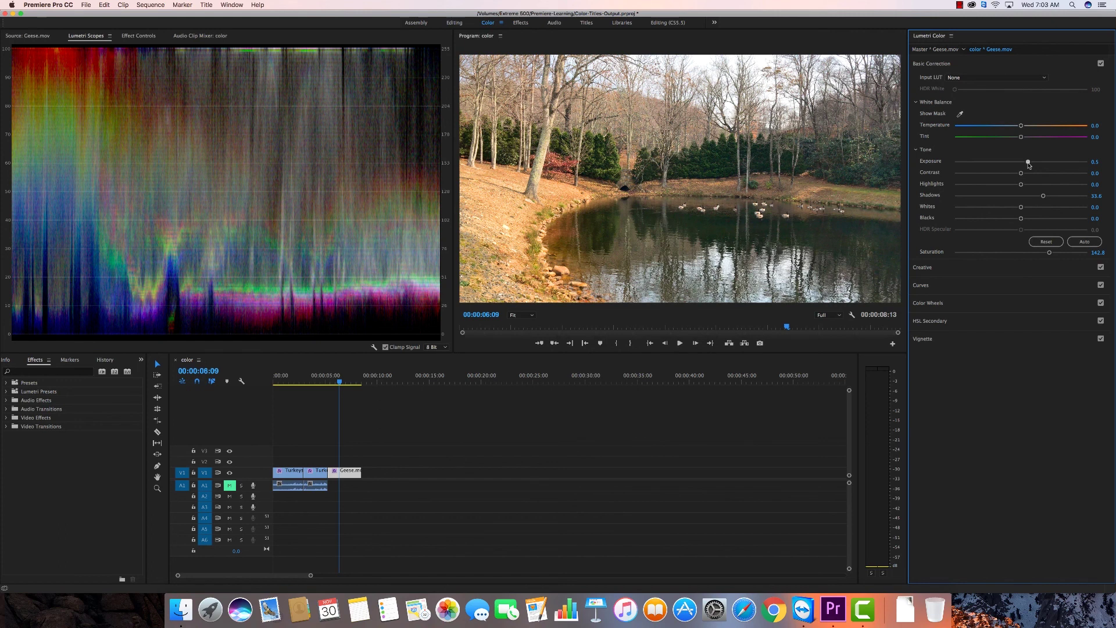
mouse_move(1020, 173)
left_mouse_down()
mouse_move(1054, 175)
mouse_move(1040, 175)
left_mouse_up()
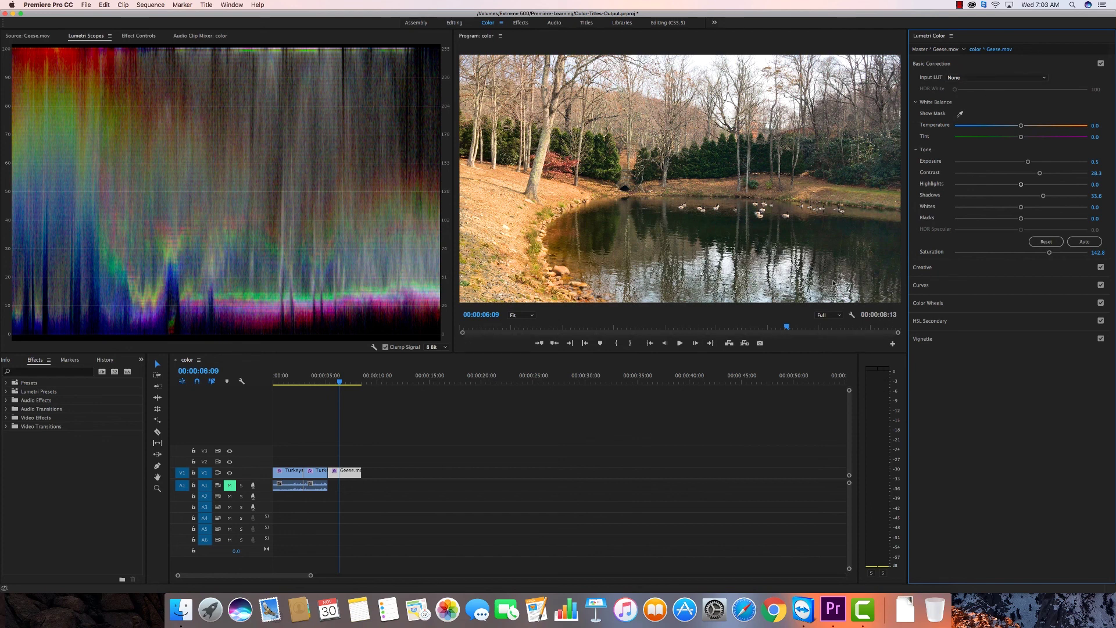
- Set the Geese.mov vignette Amount to -1.2 to darken the pond's edges
left_click(923, 341)
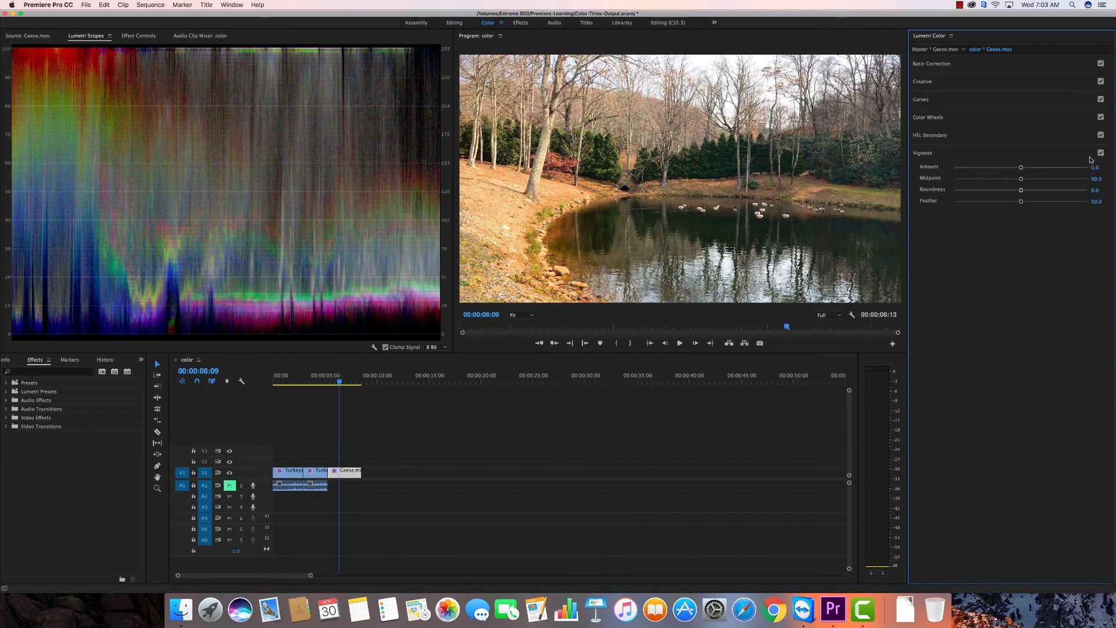
left_click_drag(1020, 168, 995, 180)
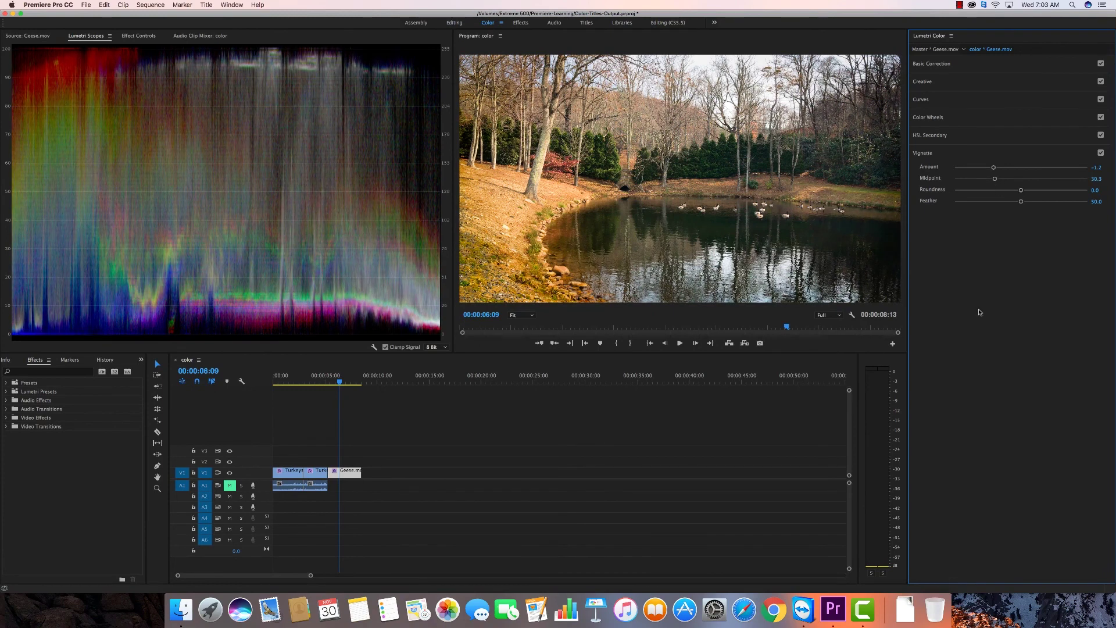
- In the Editing (CS5.5) workspace, narrow the program monitor and show Geese.mov's Effect Controls
left_click(663, 26)
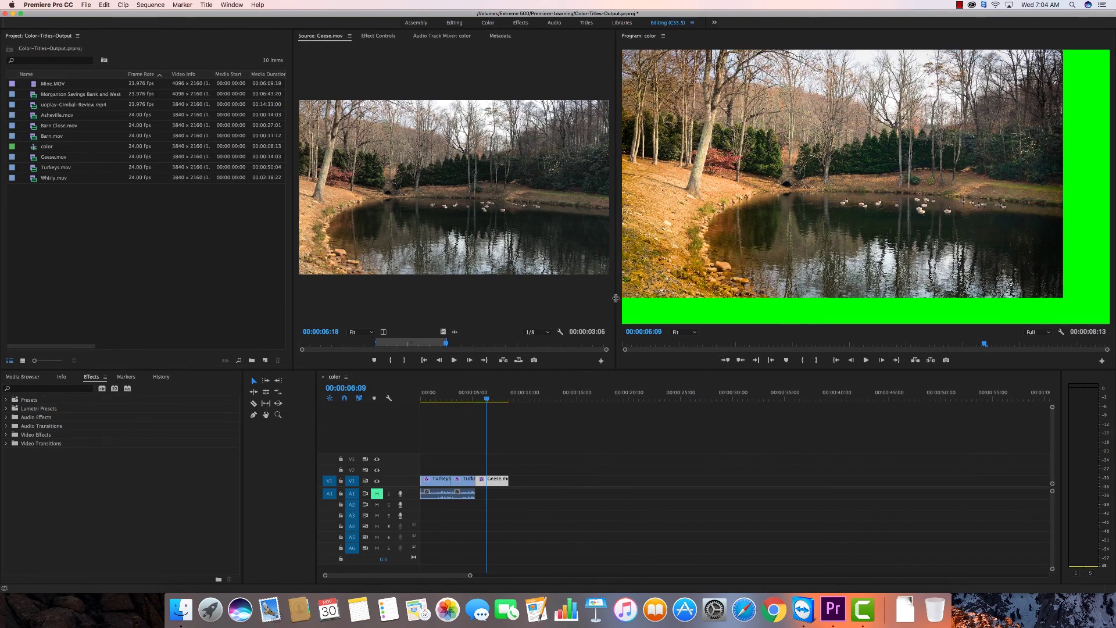
mouse_move(616, 298)
left_mouse_down()
mouse_move(654, 298)
mouse_move(629, 298)
left_mouse_up()
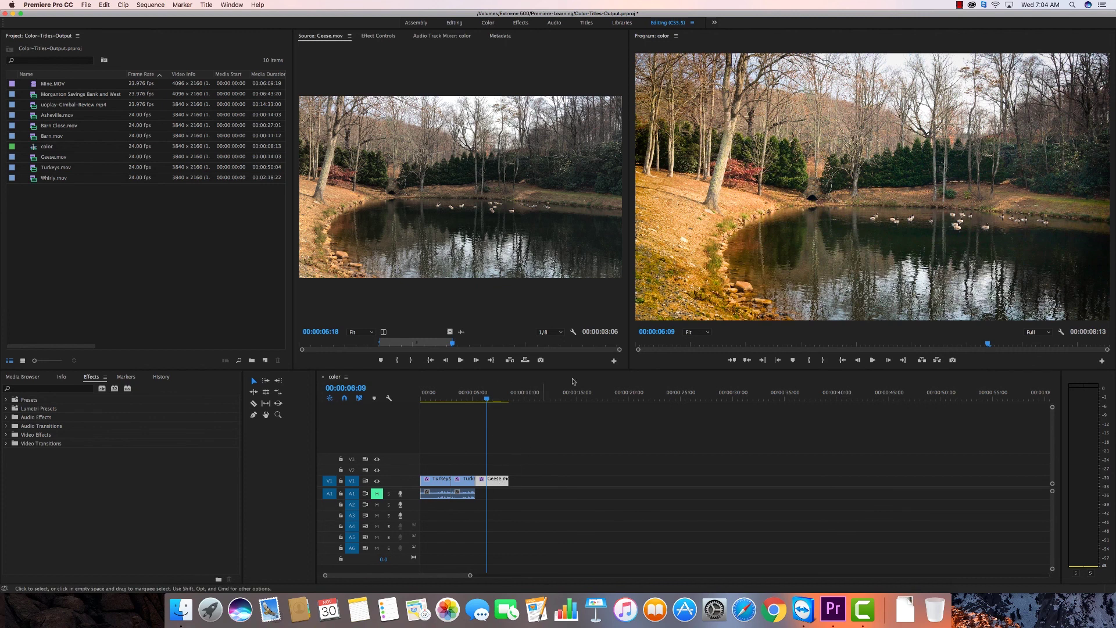
left_click(379, 36)
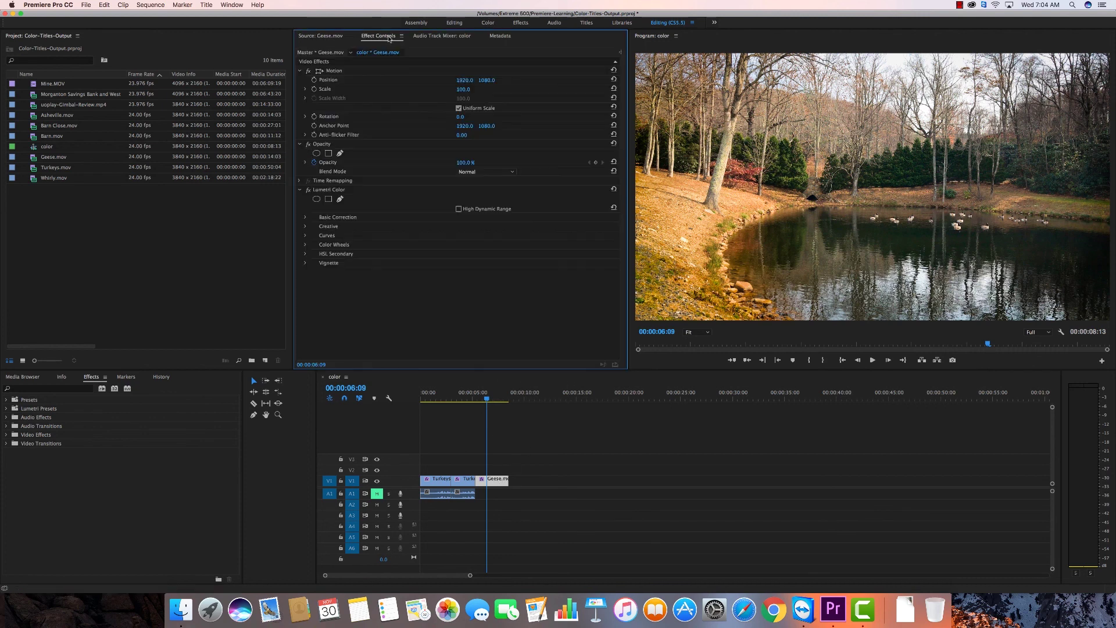
left_click(308, 190)
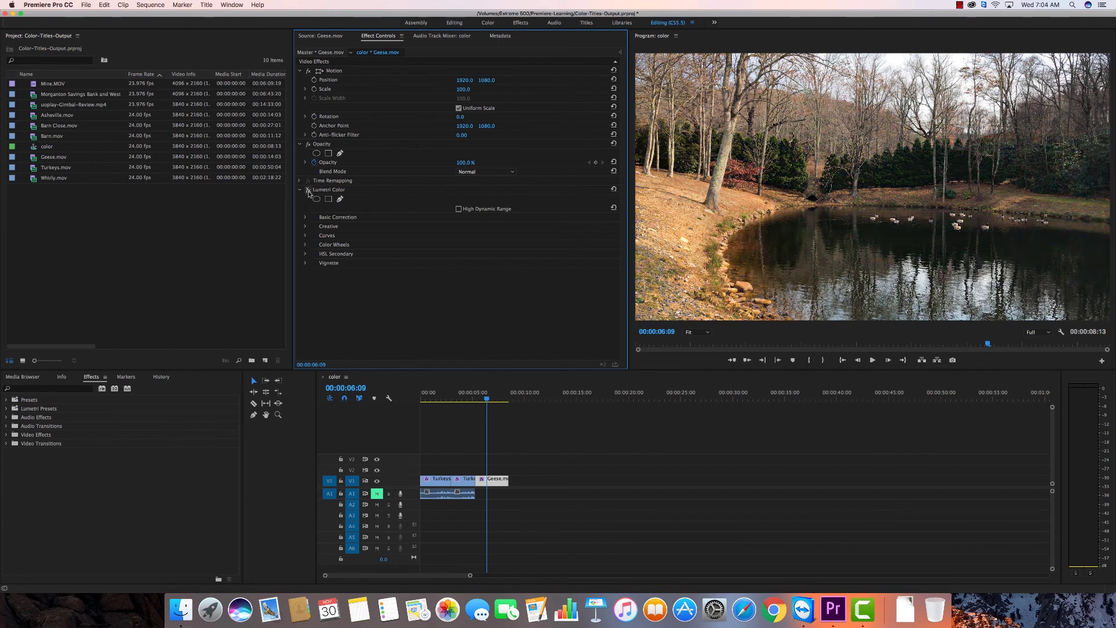
left_click(308, 192)
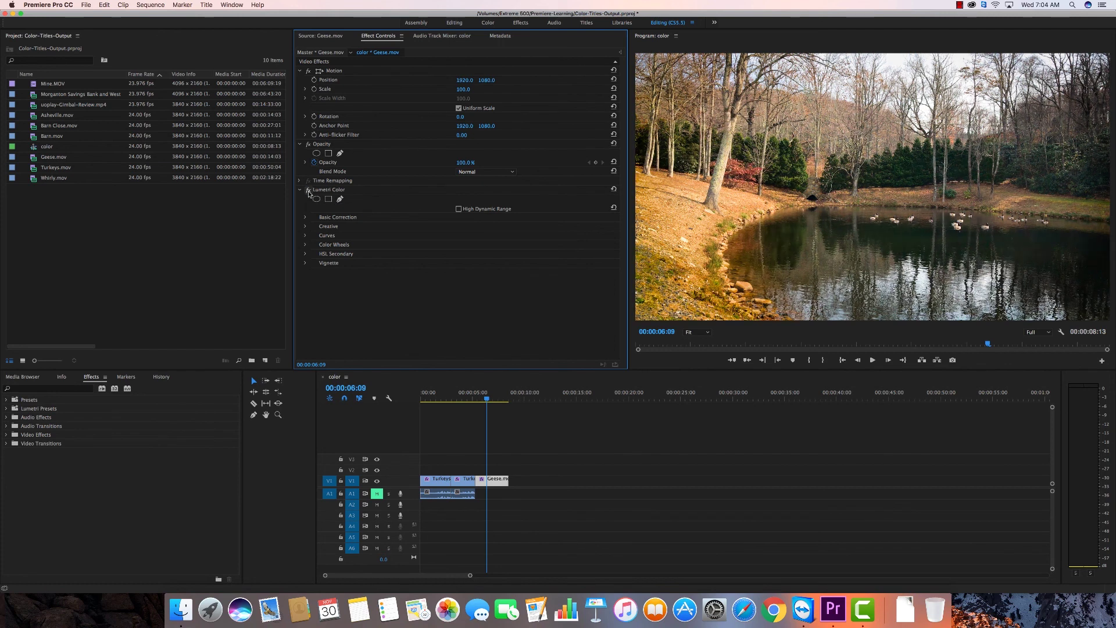
left_click(308, 191)
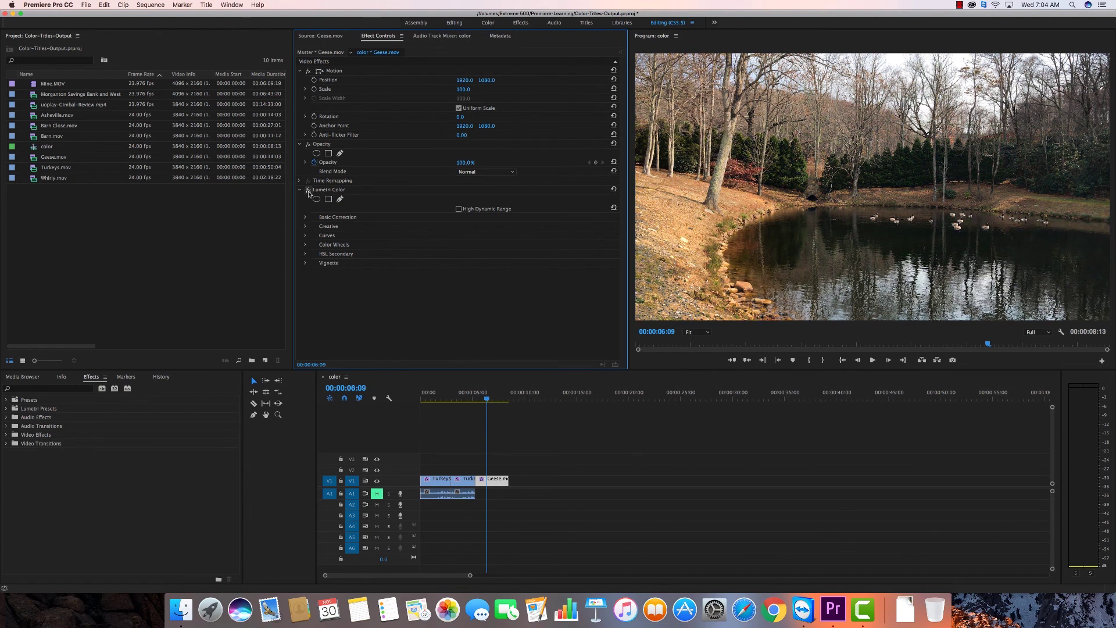
left_click(308, 191)
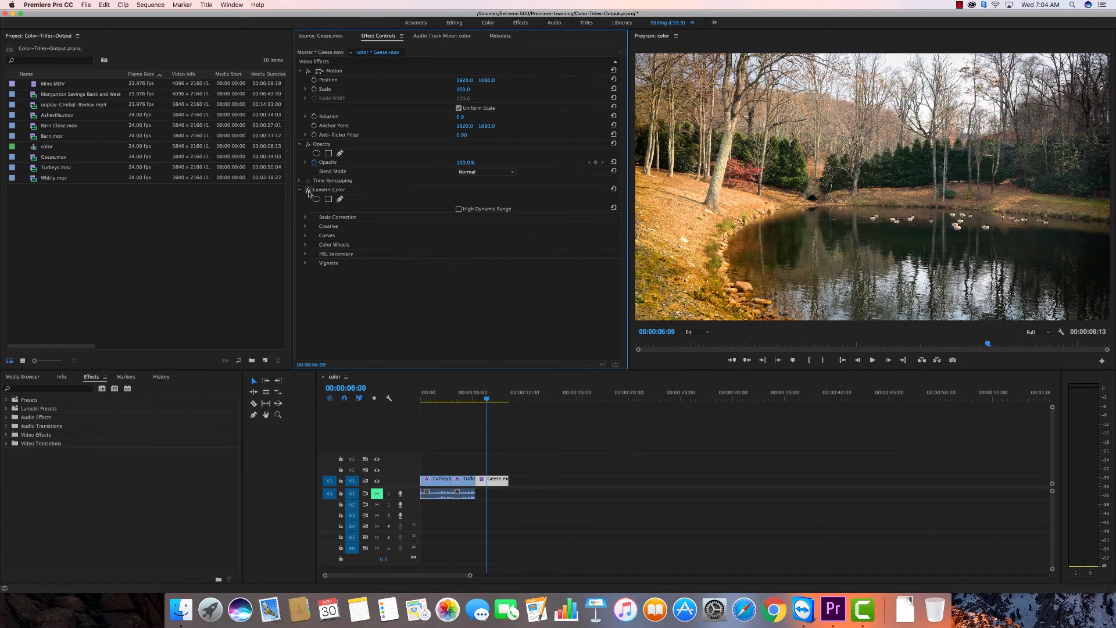
left_click(309, 191)
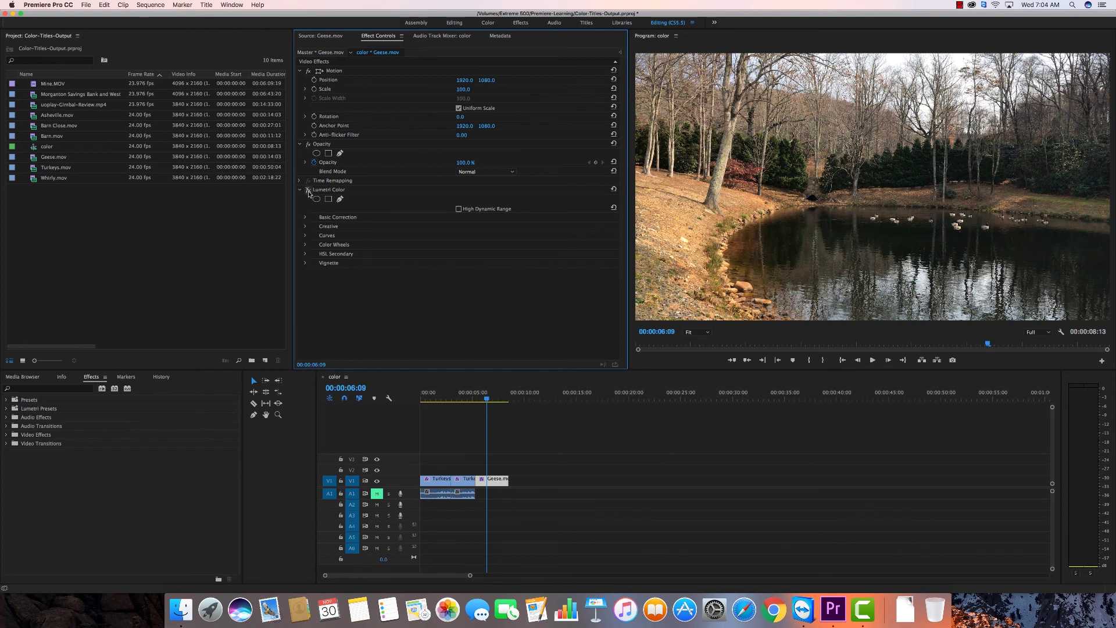
left_click(309, 190)
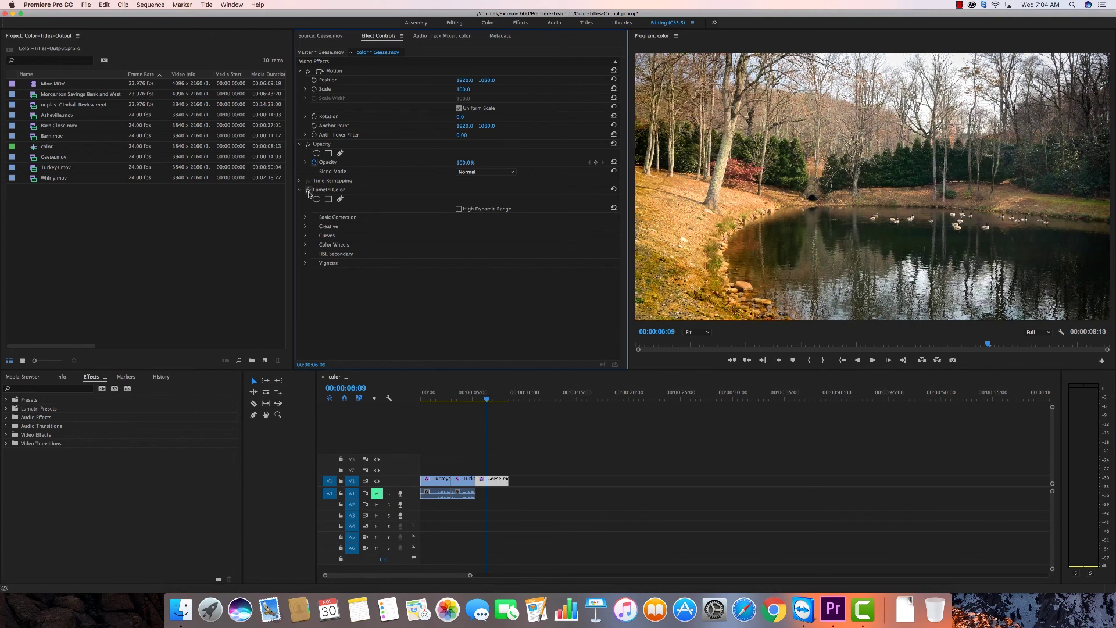